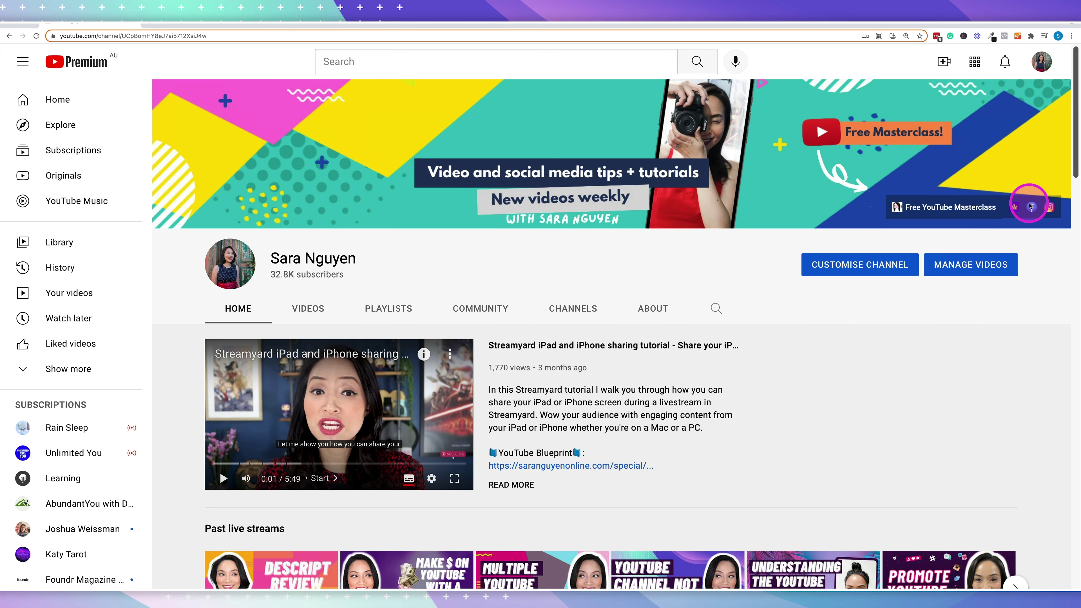
# Look through the example channel's home page, from the banner and featured video to the playlists and featured channels
pyautogui.scroll(-2, 1042, 509)
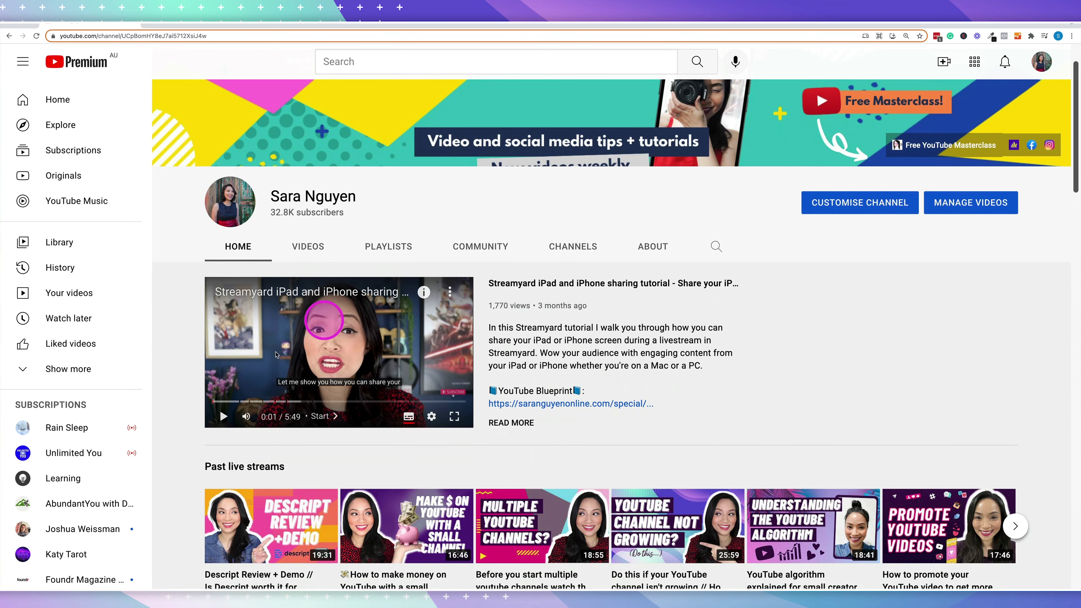
pyautogui.scroll(-10, 1030, 460)
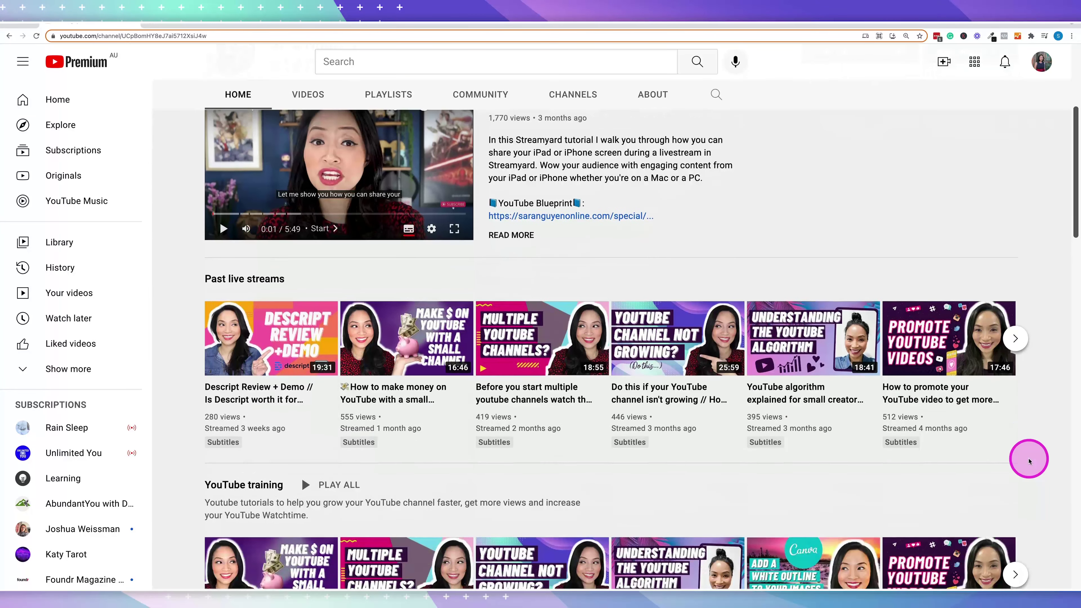
pyautogui.scroll(-15, 1029, 461)
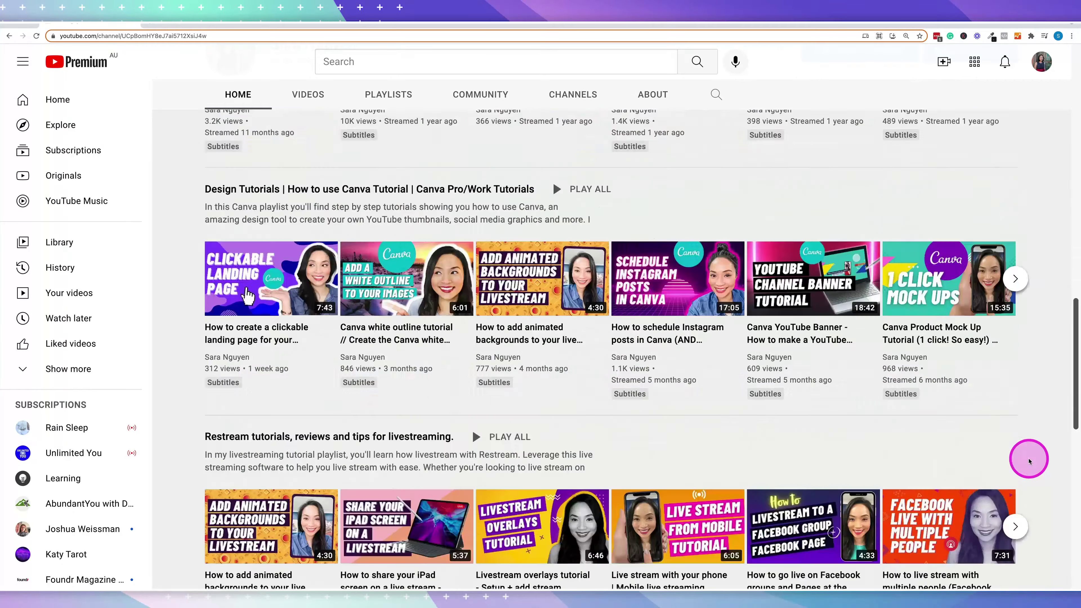
pyautogui.scroll(-11, 1029, 461)
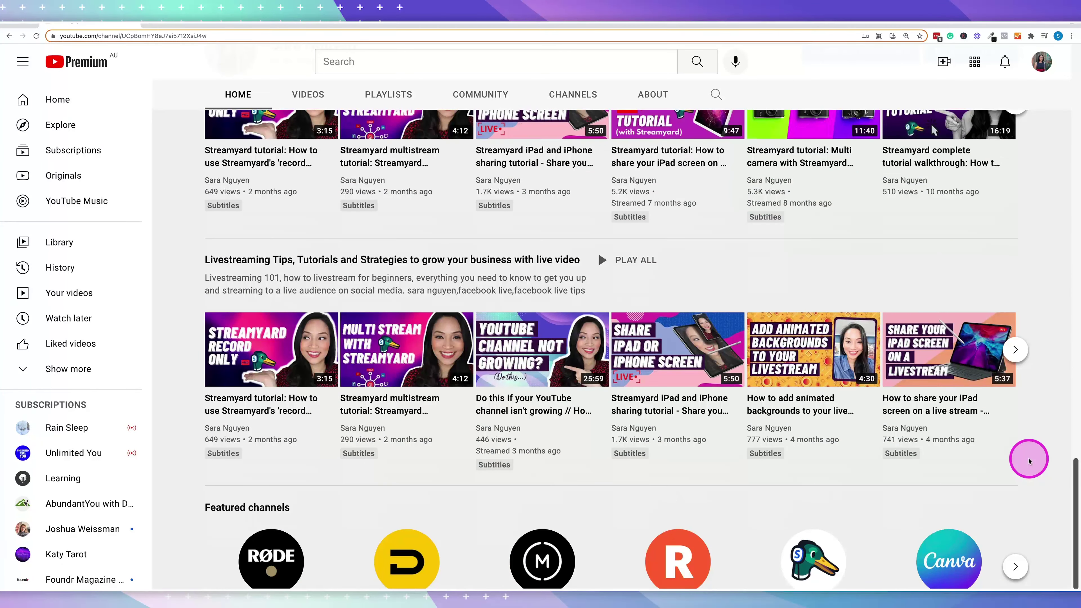
pyautogui.scroll(20, 1029, 461)
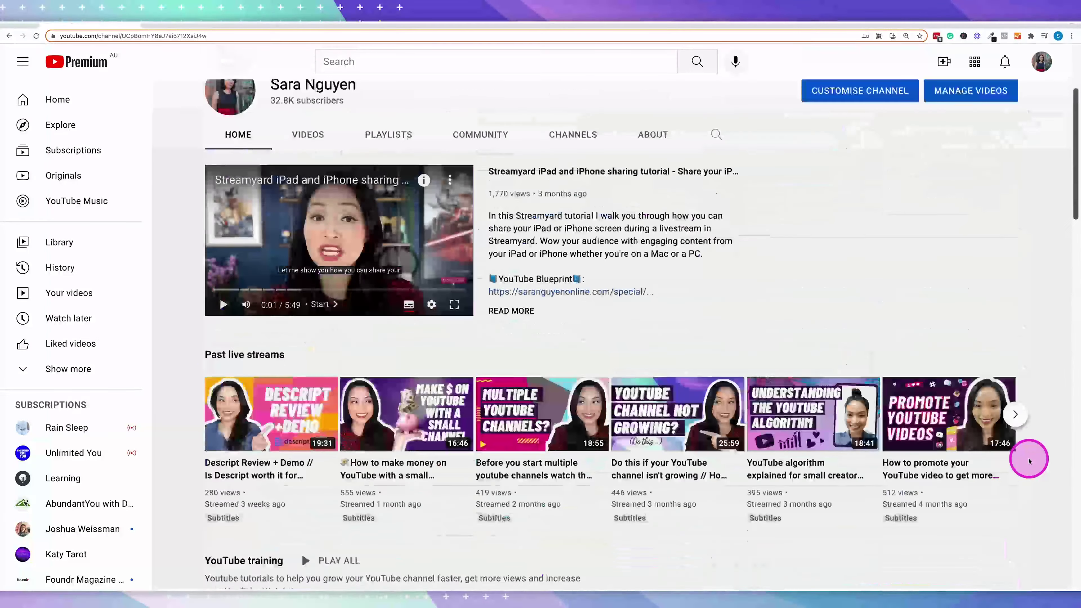
pyautogui.scroll(2, 1029, 461)
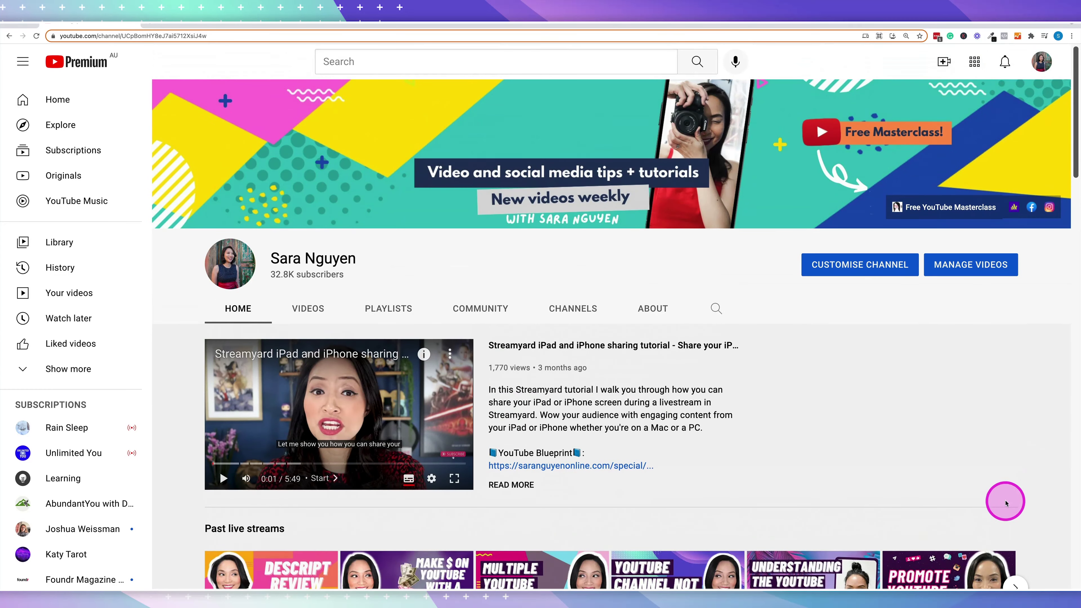
# View the example channel's created playlists and its About page with the description and details
pyautogui.click(395, 310)
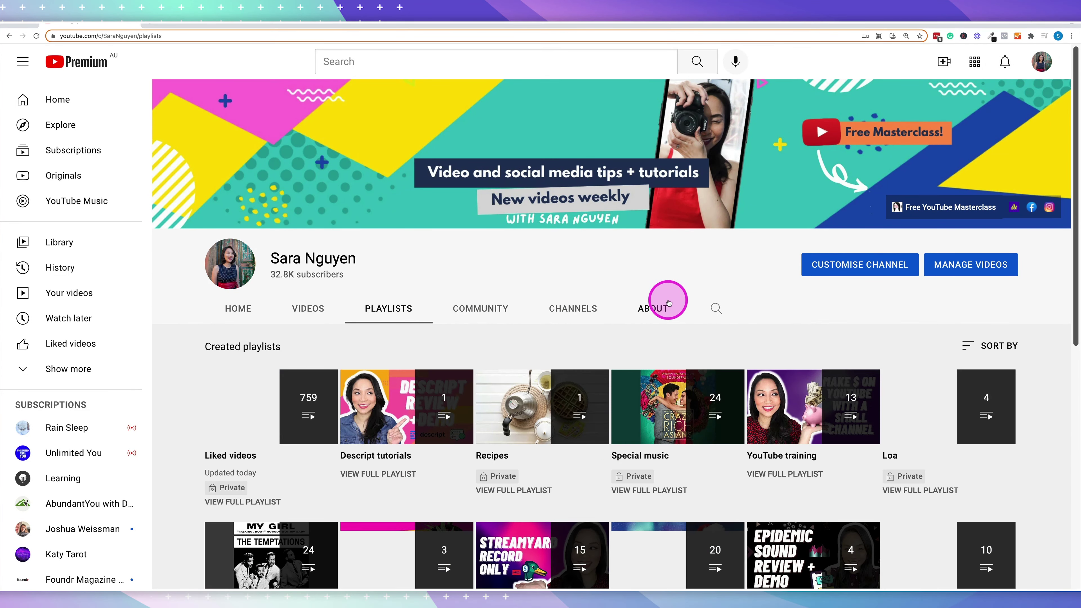
pyautogui.scroll(-10, 680, 340)
pyautogui.scroll(10, 690, 355)
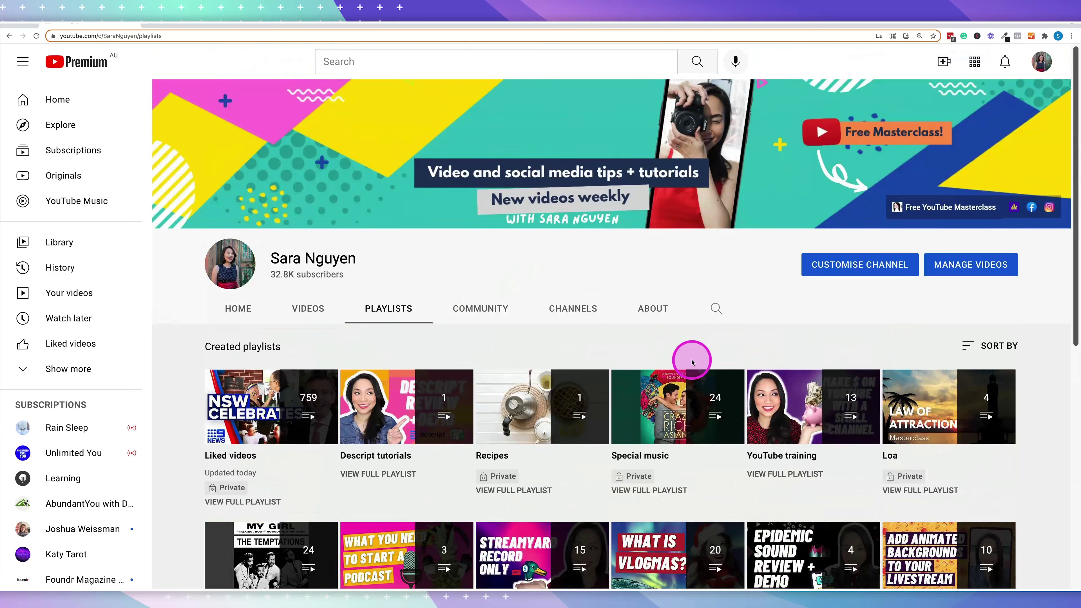
pyautogui.click(654, 315)
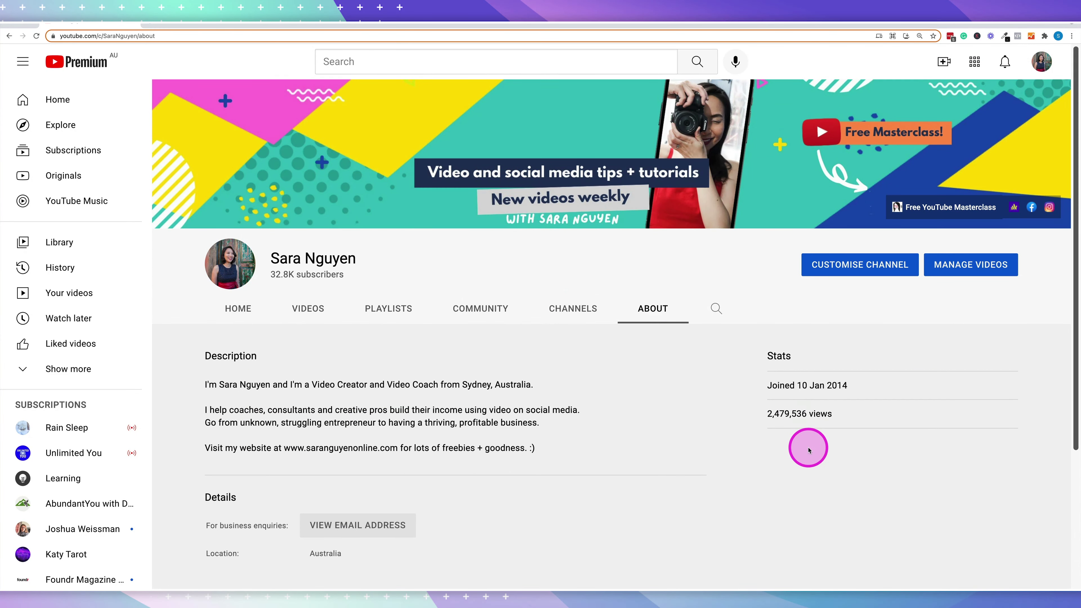
pyautogui.scroll(-4, 809, 450)
pyautogui.scroll(4, 808, 450)
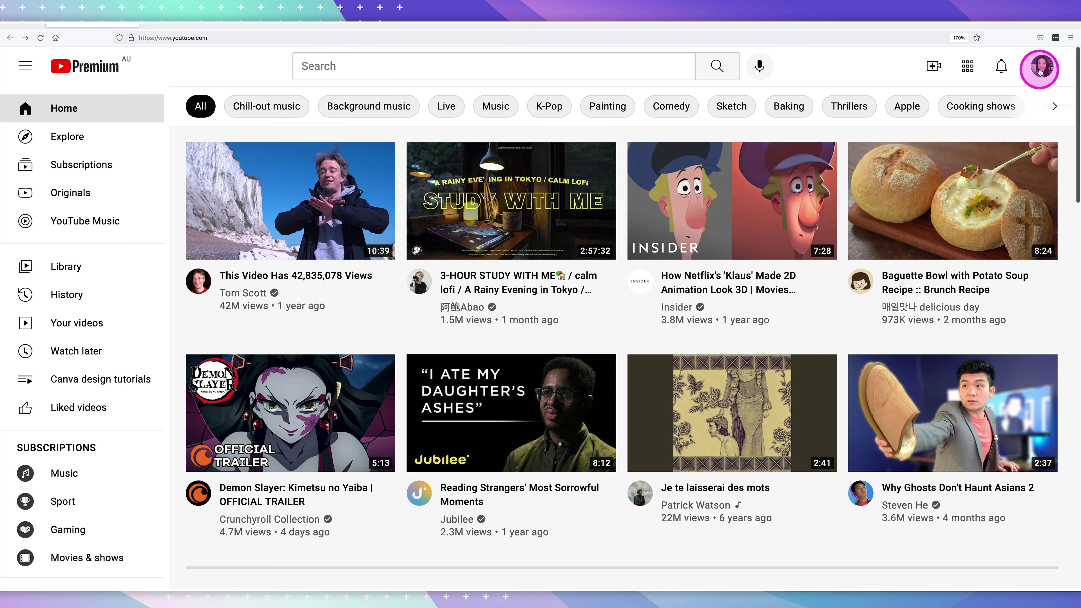
# Open the branding settings of the demo channel's customisation page in YouTube Studio
pyautogui.click(1039, 72)
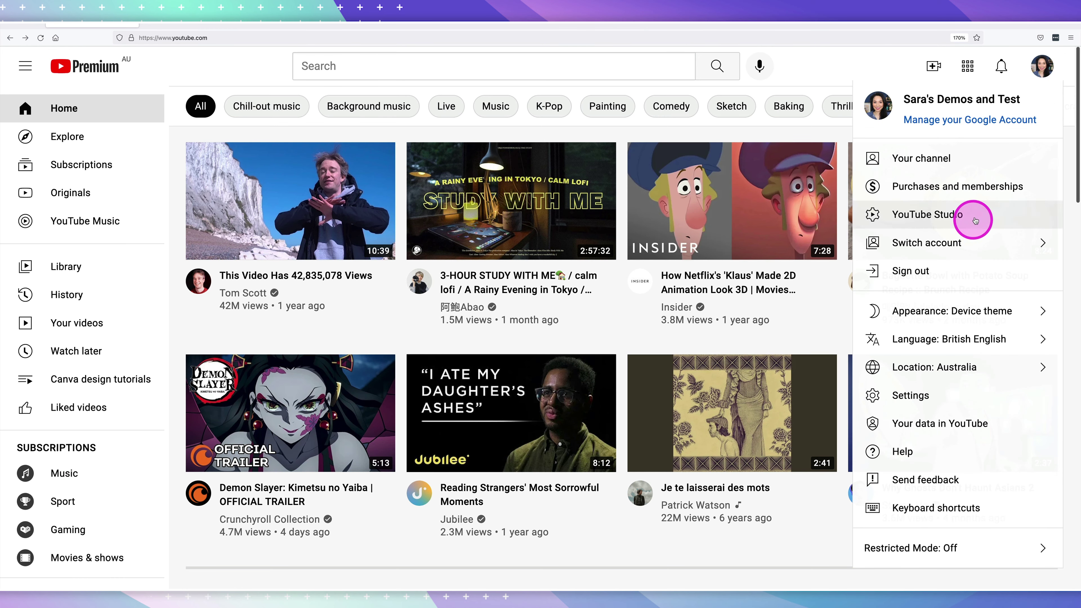
pyautogui.click(1007, 215)
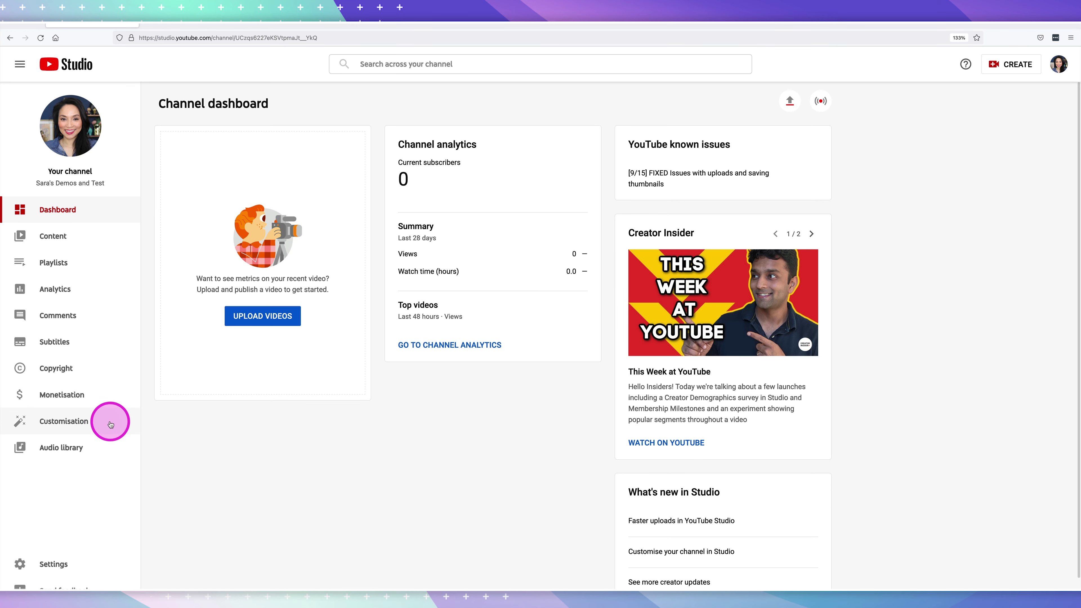
pyautogui.click(94, 421)
pyautogui.hotkey('ctrl', '+')
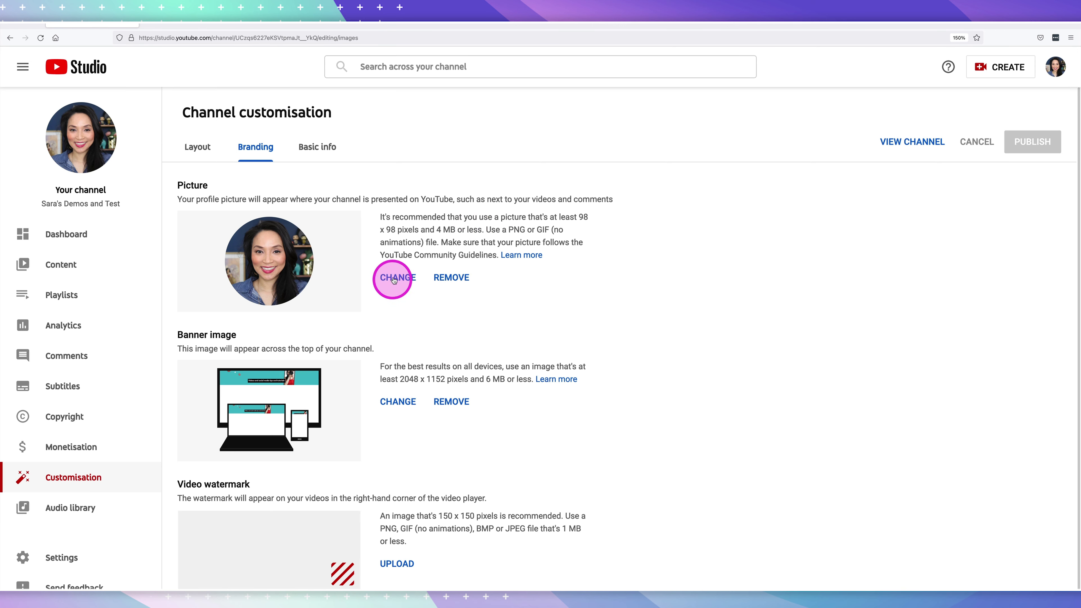
# Remove the current channel profile picture and upload SN Profile image.png from Downloads as the replacement
pyautogui.click(451, 277)
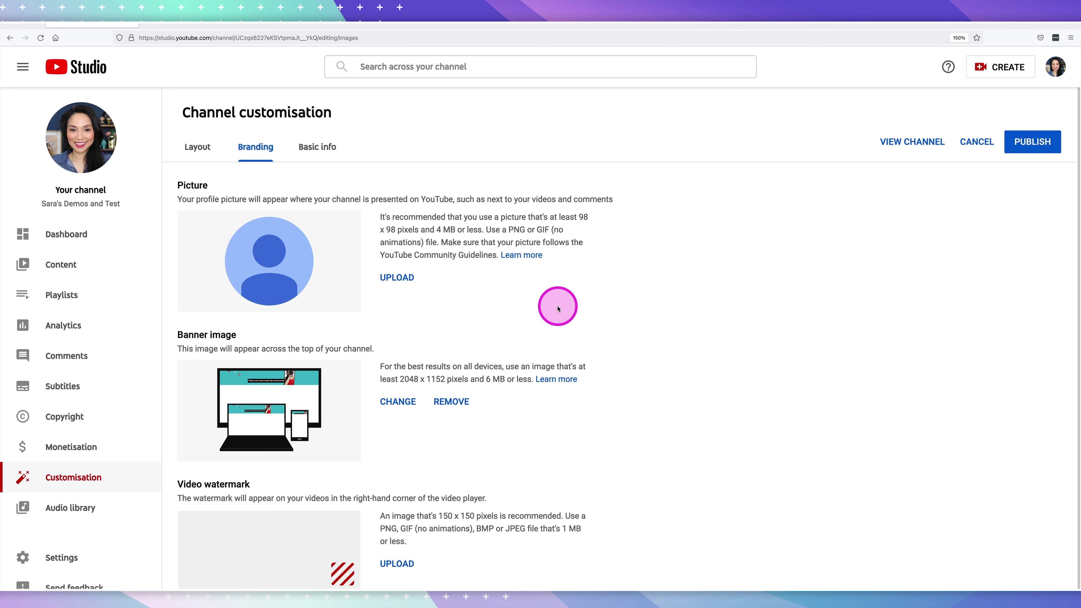
pyautogui.click(395, 278)
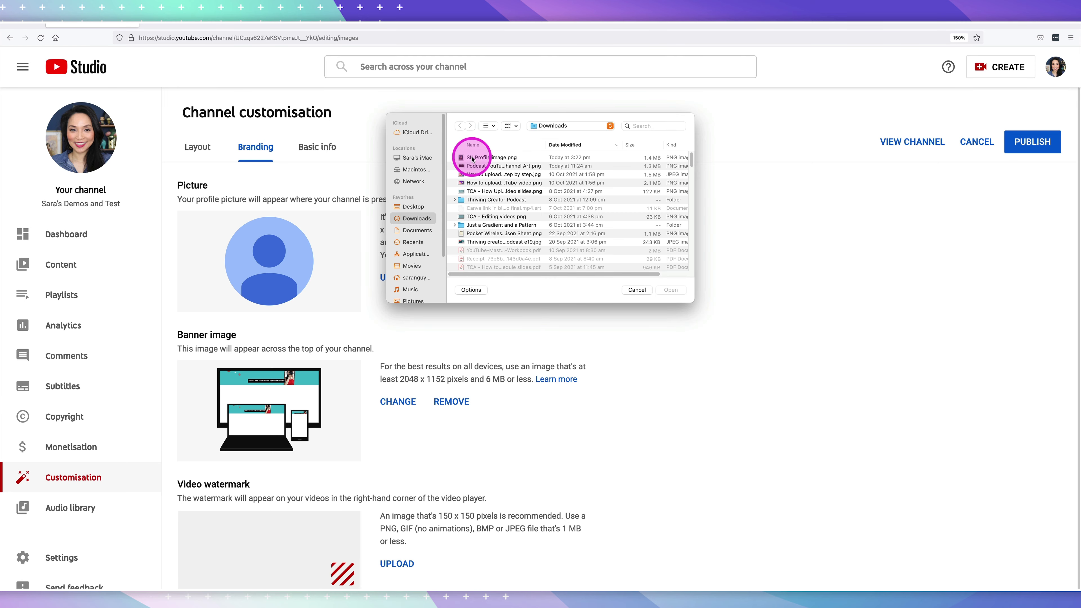
pyautogui.click(473, 158)
pyautogui.click(672, 290)
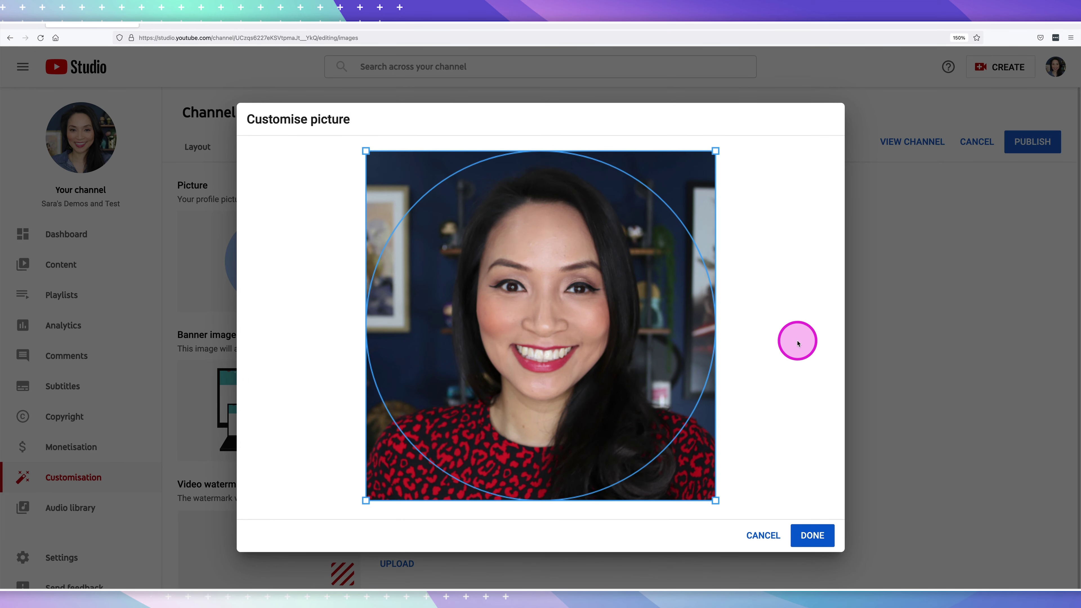
# Crop the new profile picture slightly tighter, centre the crop around the face and publish the change
pyautogui.moveTo(715, 151); pyautogui.dragTo(702, 166)
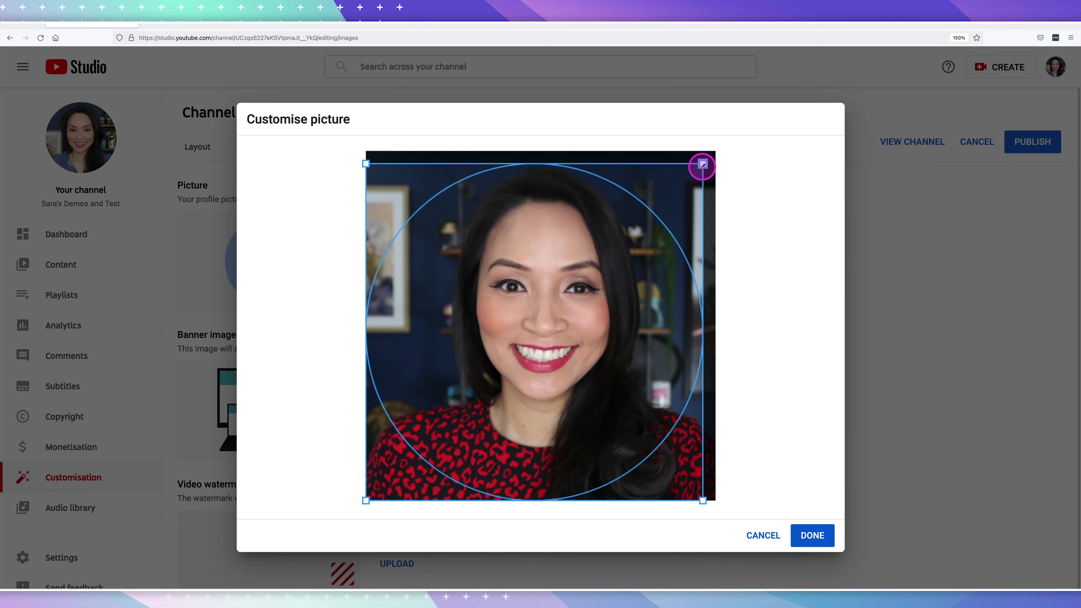
pyautogui.moveTo(560, 335); pyautogui.dragTo(566, 328)
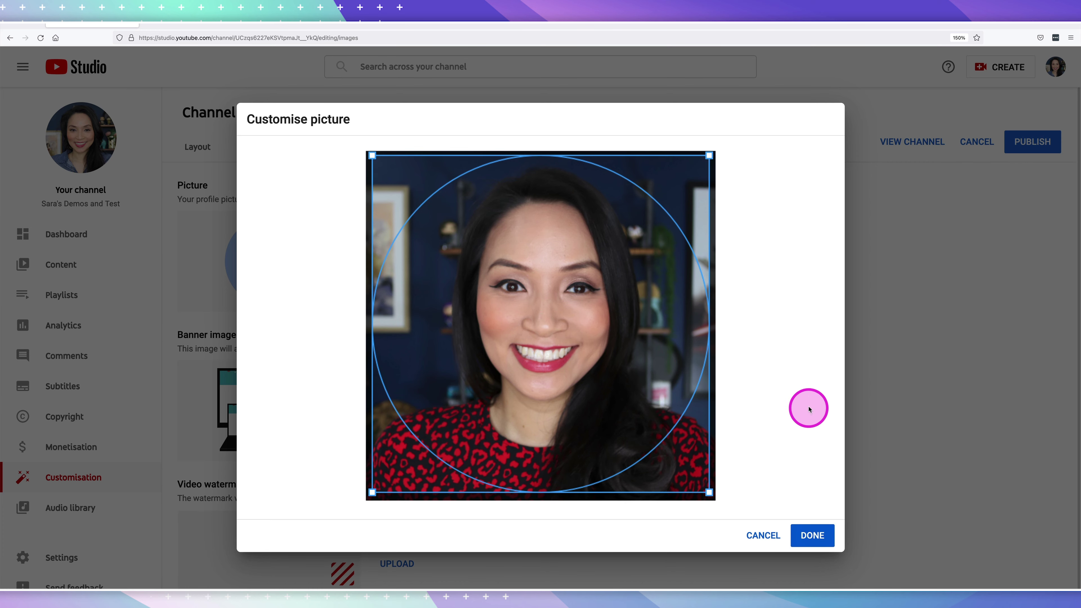
pyautogui.click(813, 535)
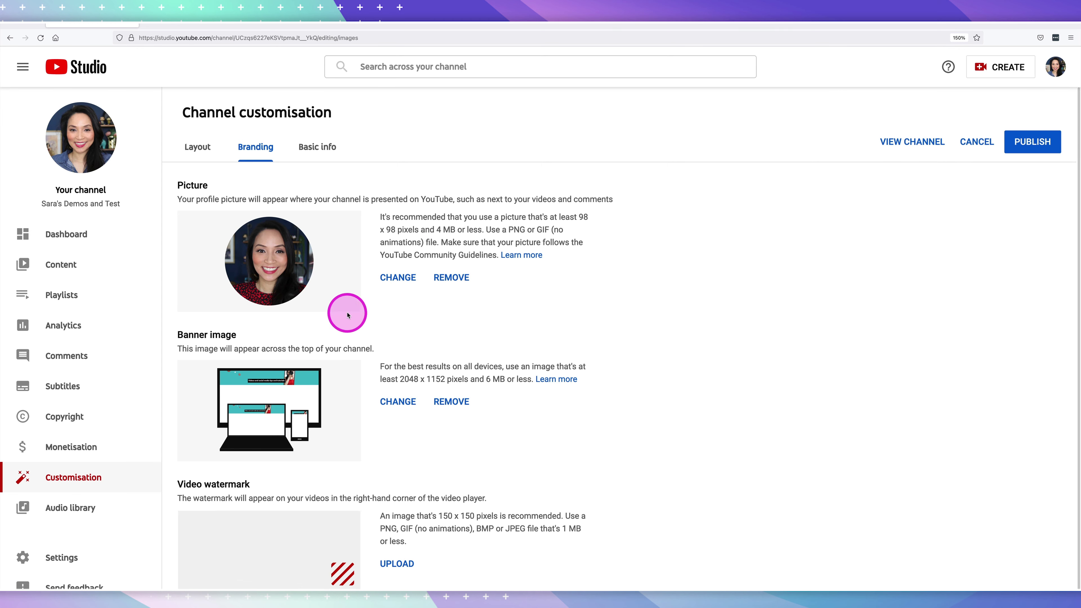
pyautogui.click(1025, 147)
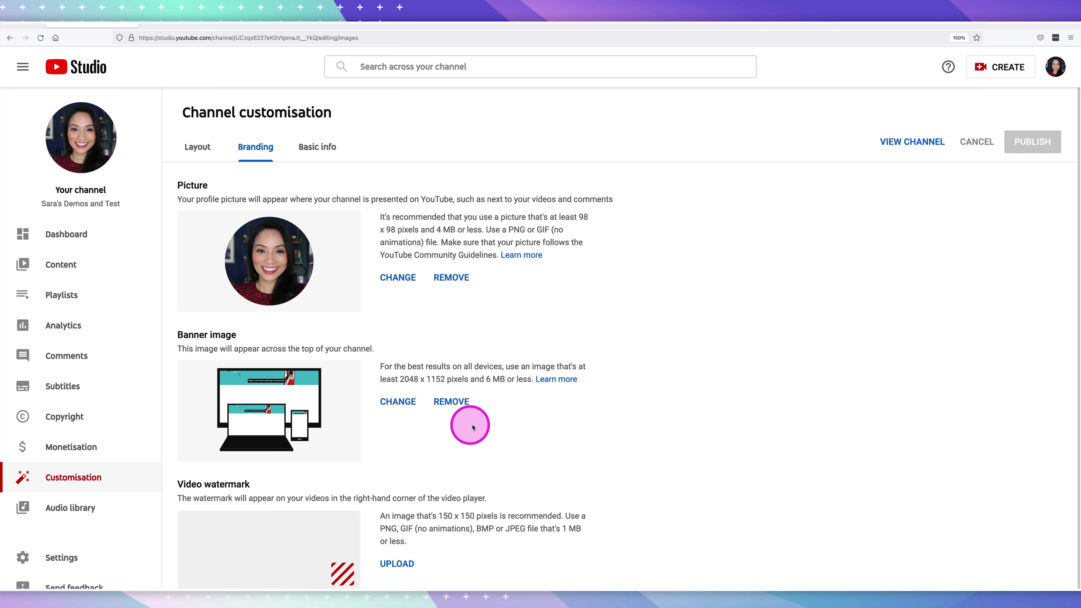
# Replace the channel's banner image with the podcast YouTube channel art PNG from Downloads, keeping the default crop, and publish it
pyautogui.click(450, 401)
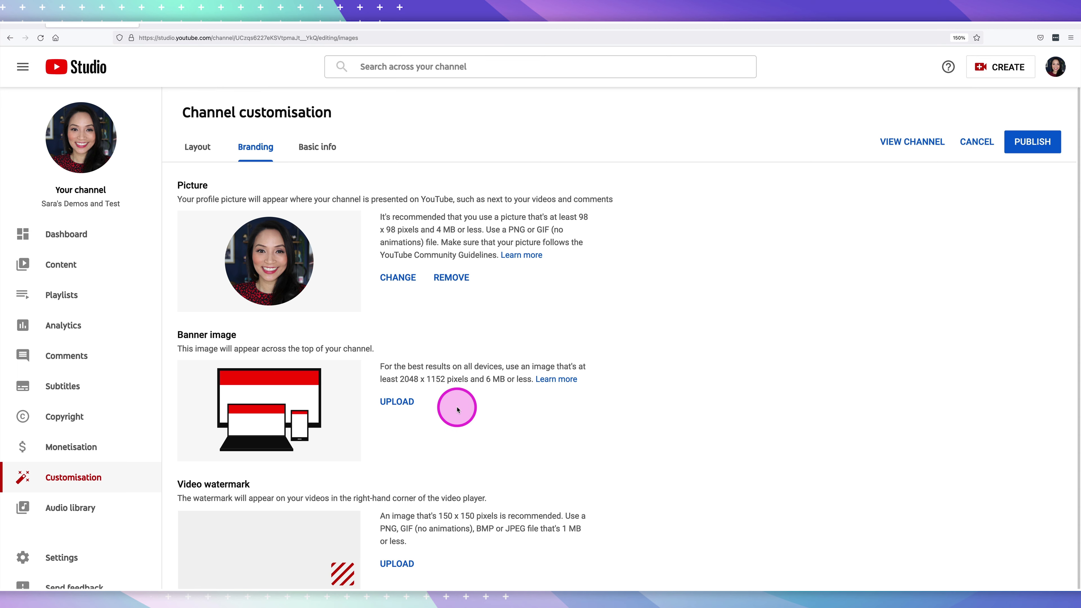
pyautogui.click(395, 401)
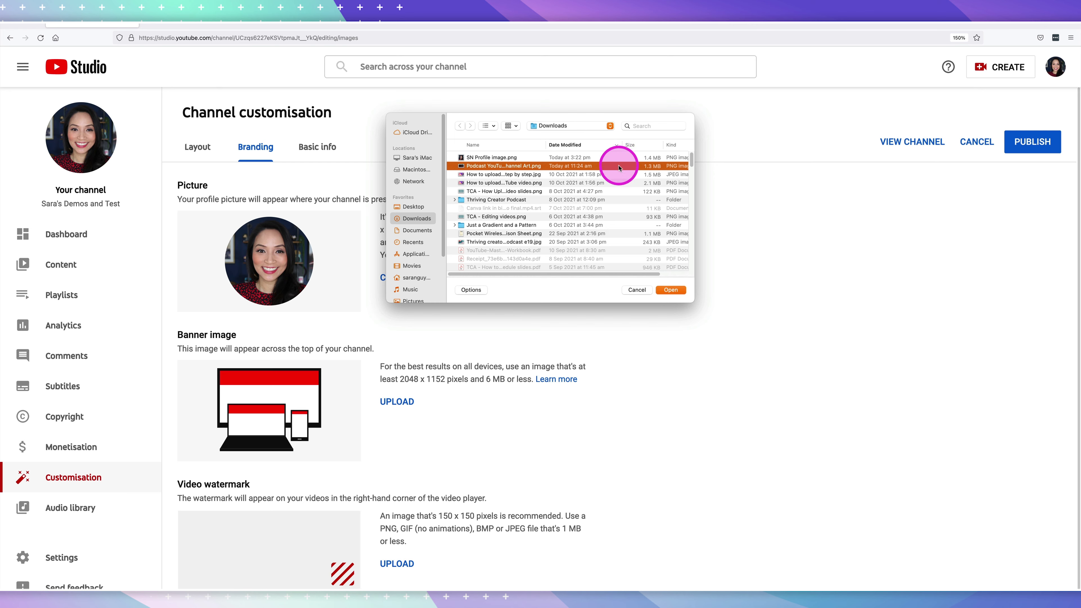
pyautogui.click(671, 289)
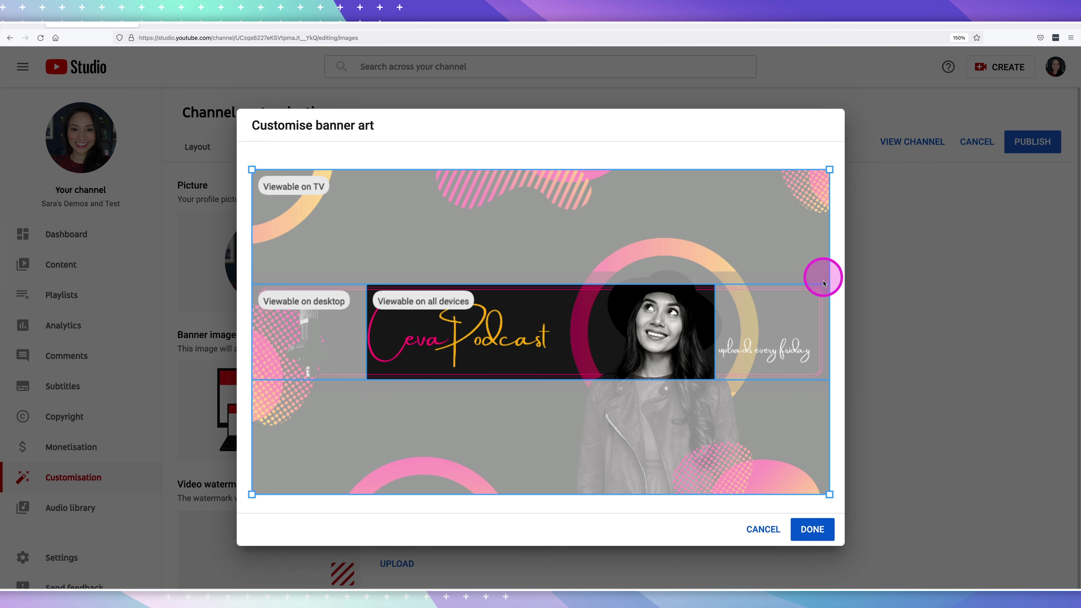
pyautogui.moveTo(262, 183)
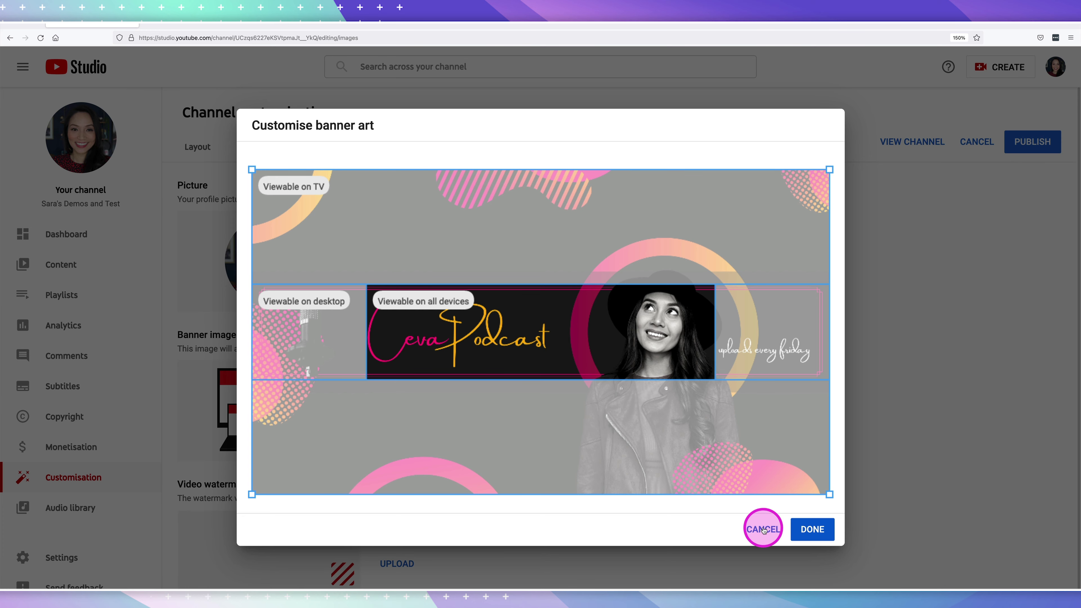
pyautogui.click(813, 530)
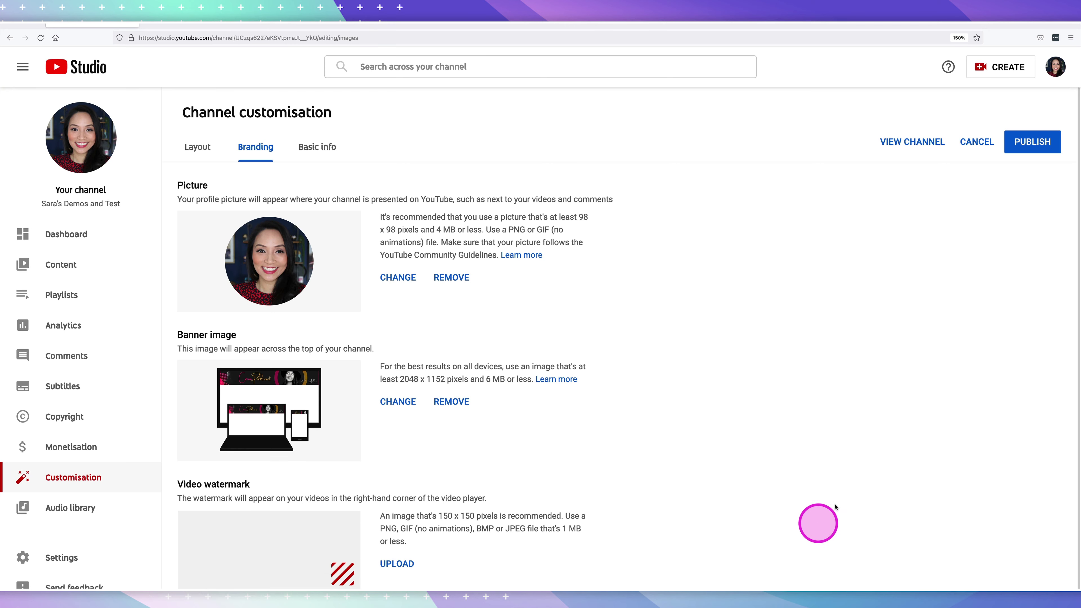
pyautogui.click(1035, 143)
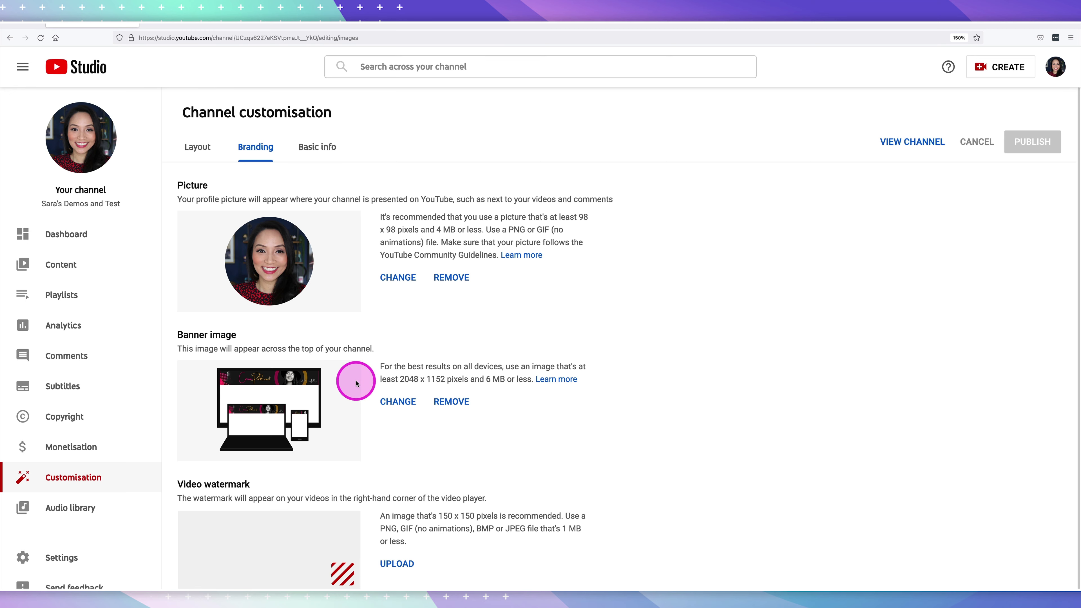
# Add Subscribe.png as the video watermark, displayed for the entire video, and publish the change
pyautogui.scroll(-1, 609, 526)
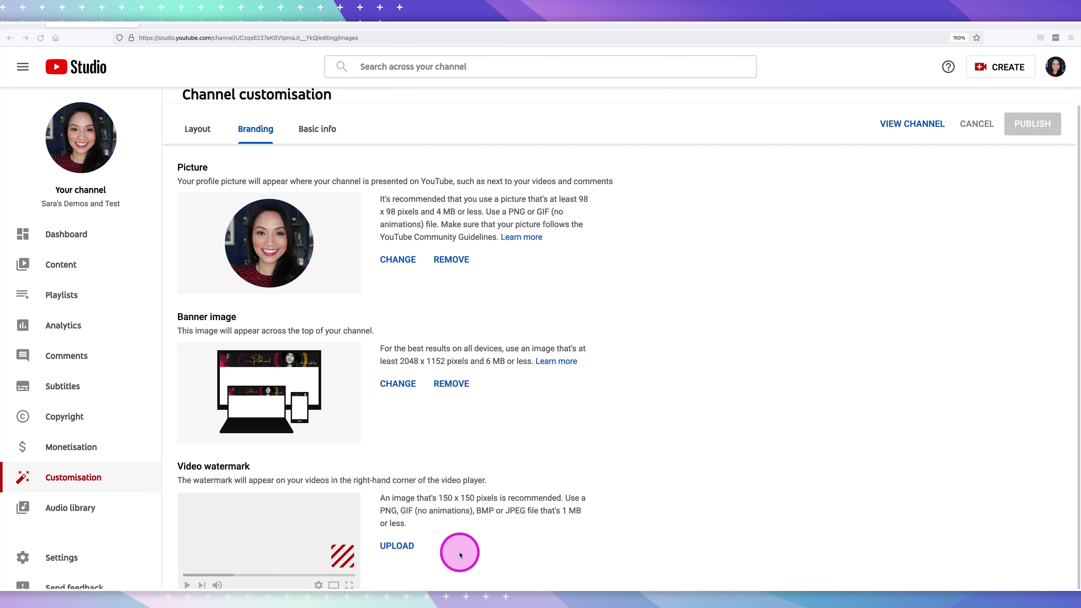
pyautogui.click(406, 548)
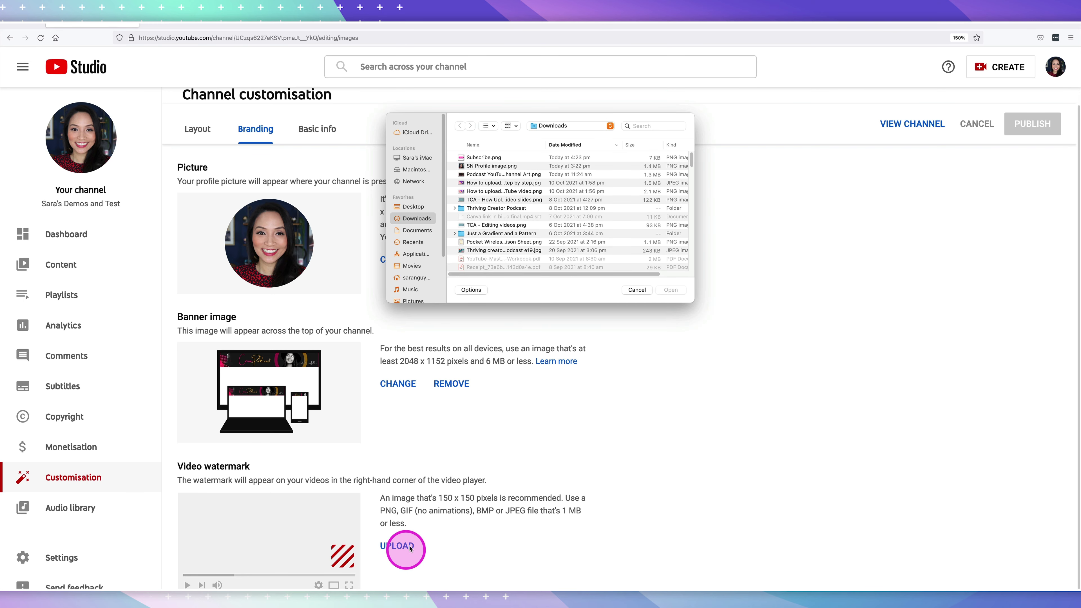
pyautogui.click(498, 159)
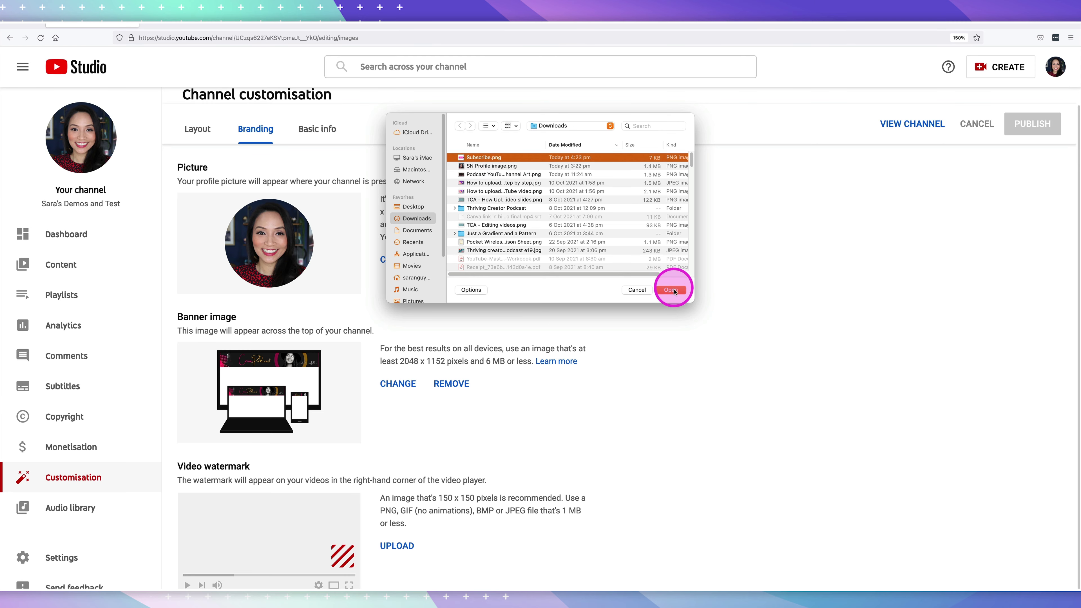
pyautogui.click(672, 291)
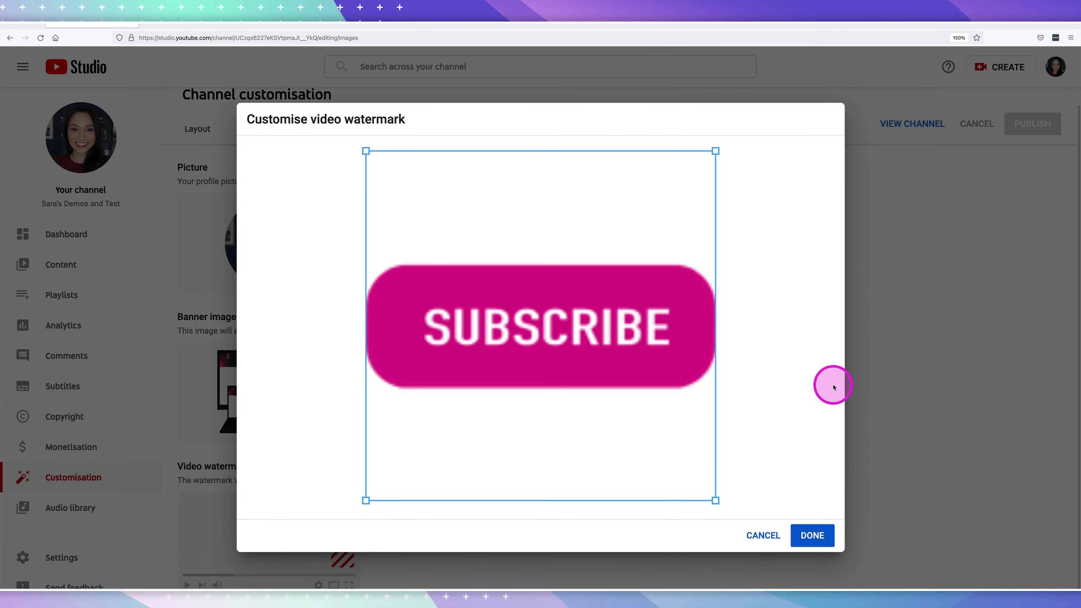
pyautogui.click(832, 544)
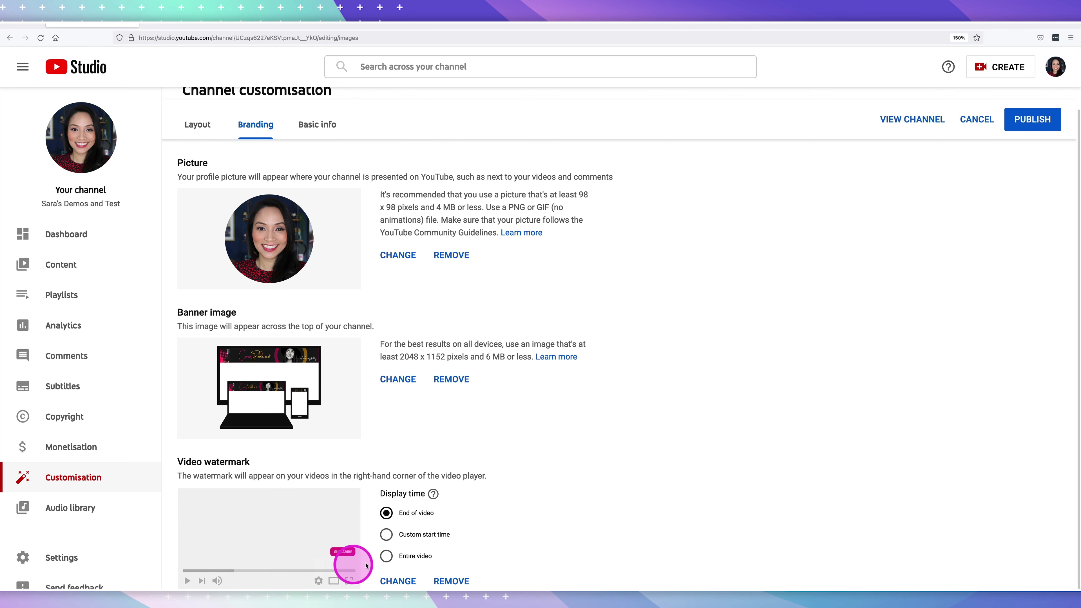
pyautogui.click(386, 556)
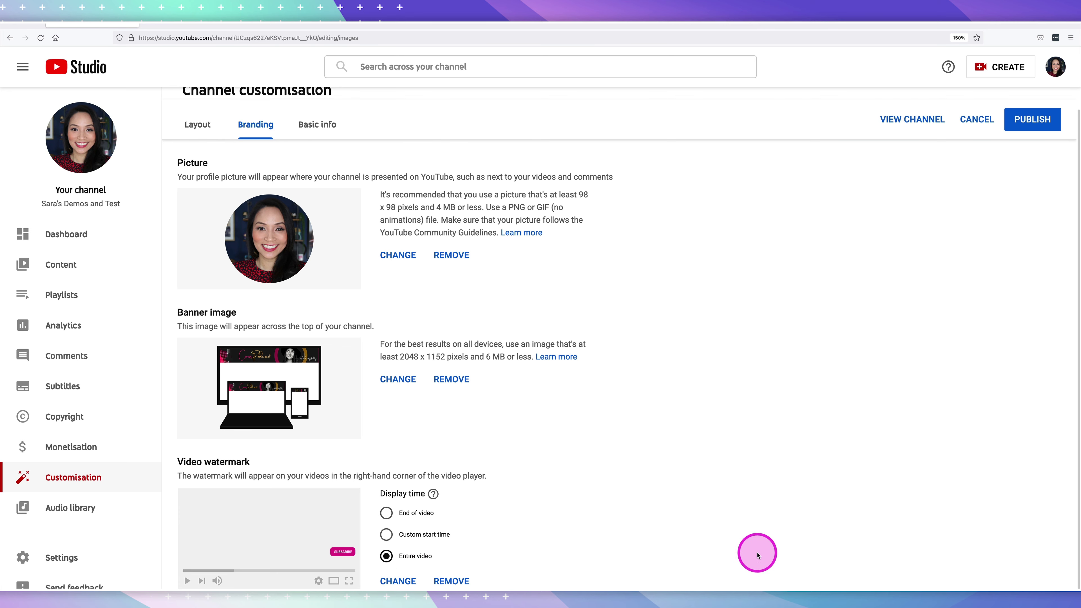
pyautogui.click(1026, 123)
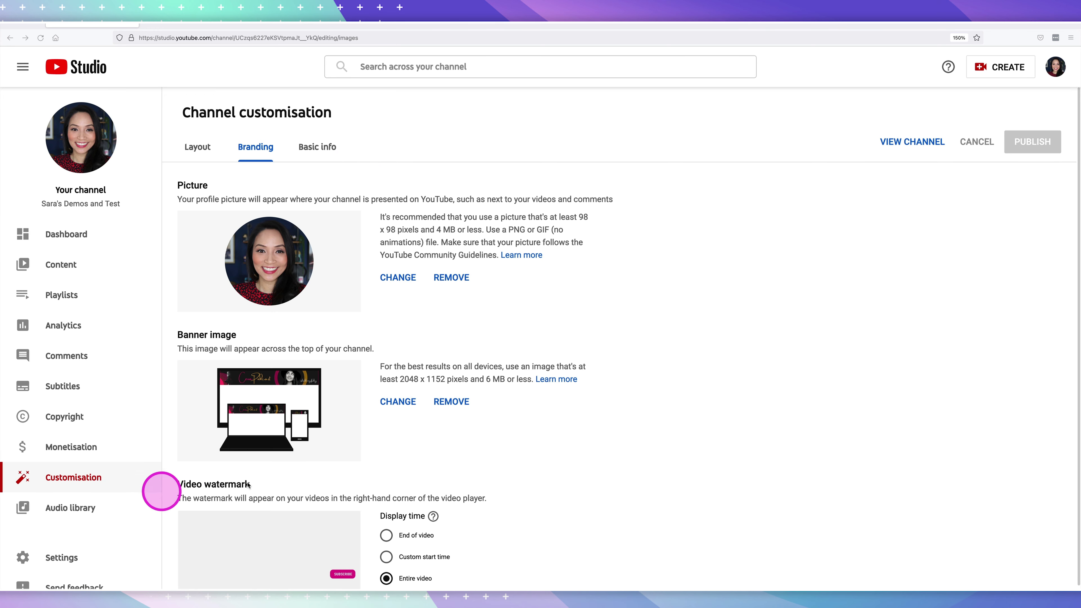
# Fill in the channel description in Basic info with the creator's introduction, audience, offer and website invitation, and publish it
pyautogui.click(323, 149)
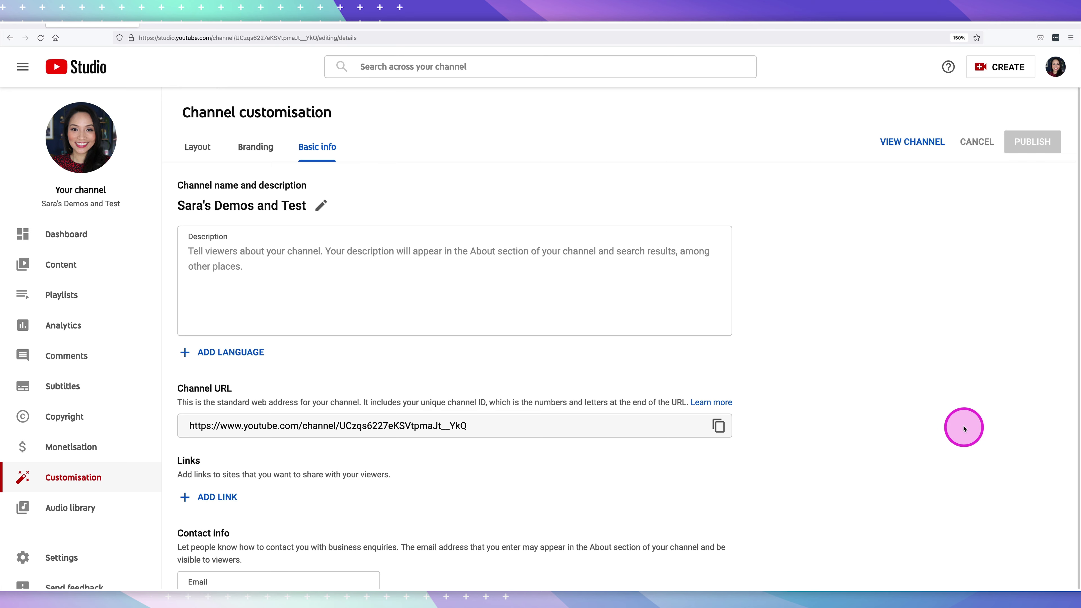
pyautogui.click(313, 298)
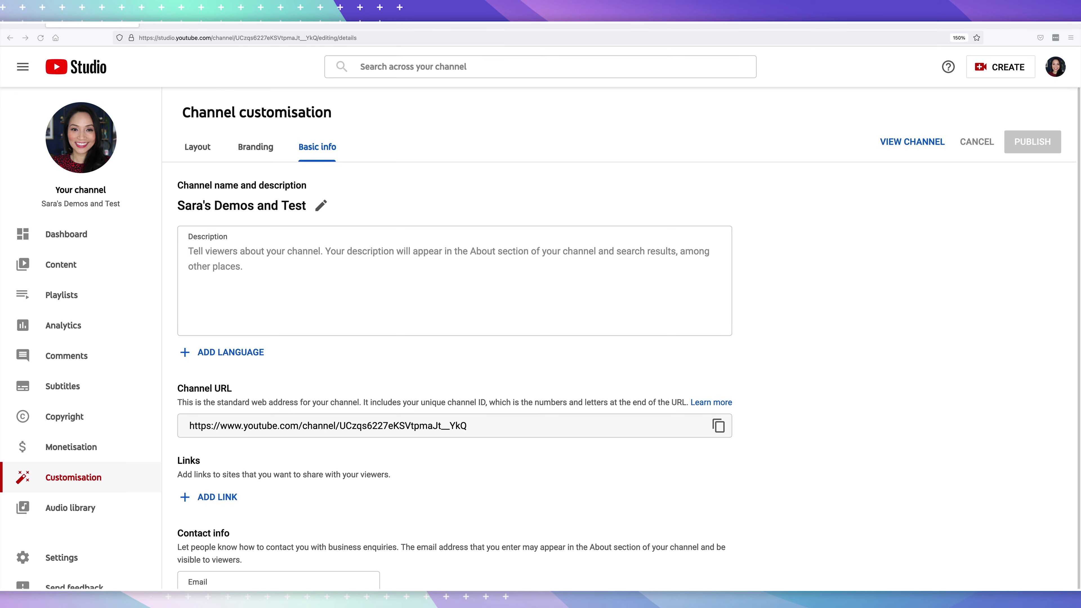
pyautogui.write("I'm Sara Nguyen and I'm a Video Creator and Video Coach from Sydney, Australia.  I help coaches, consultants and creative pros build their income using video on social media. Go from unknown, struggling entrepreneur to having a thriving, profitable business.  Visit my website at www.saranguyenonline.com for lots of freebies + goodness. :)")
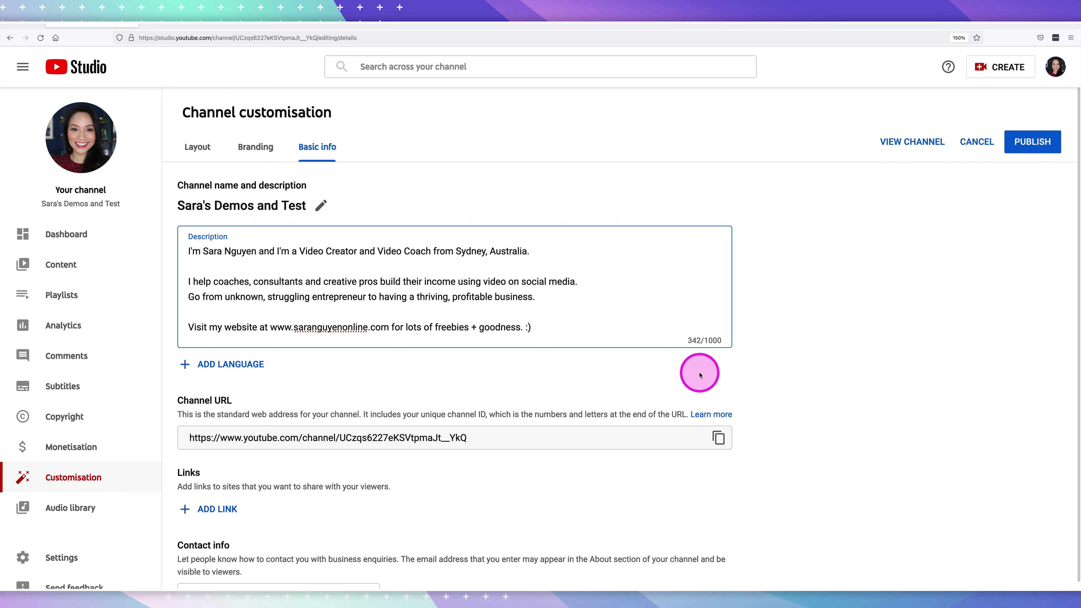
pyautogui.click(1032, 142)
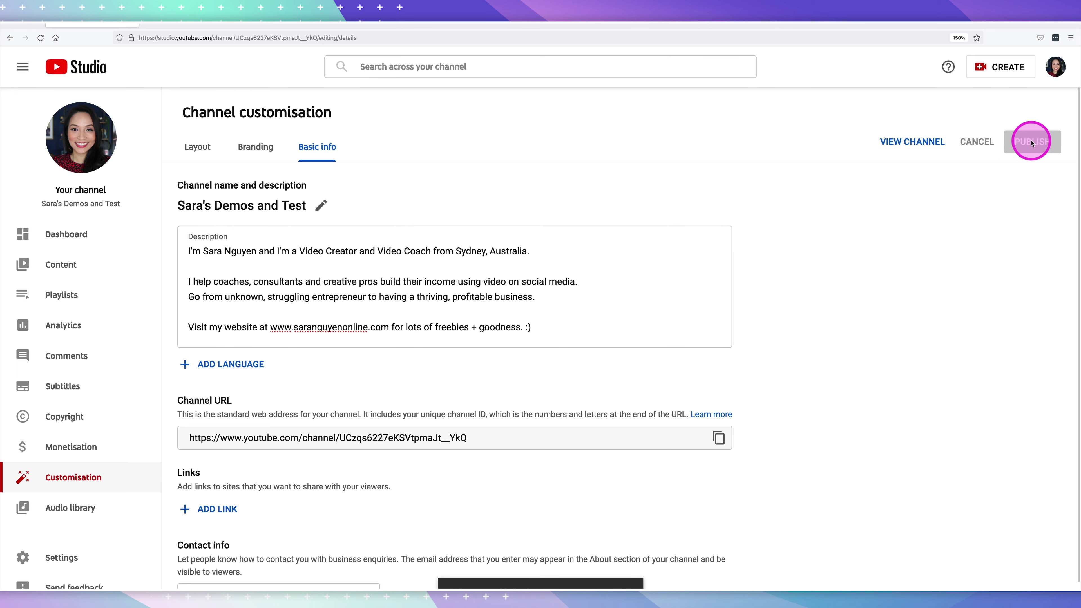
# Add a channel link titled Facebook and paste the Facebook page's URL
pyautogui.scroll(-1, 565, 502)
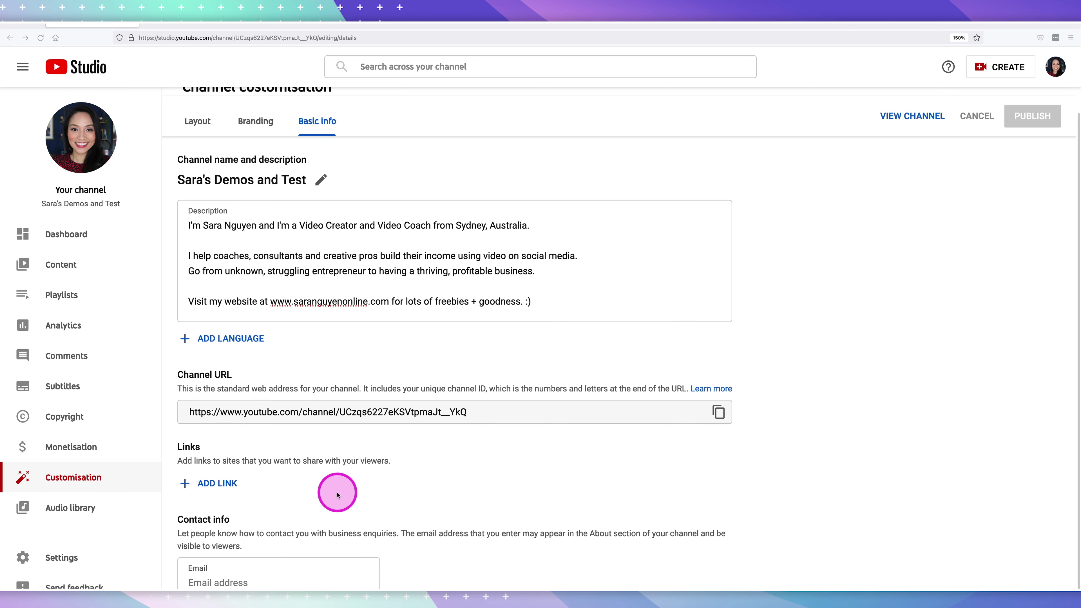
pyautogui.click(221, 484)
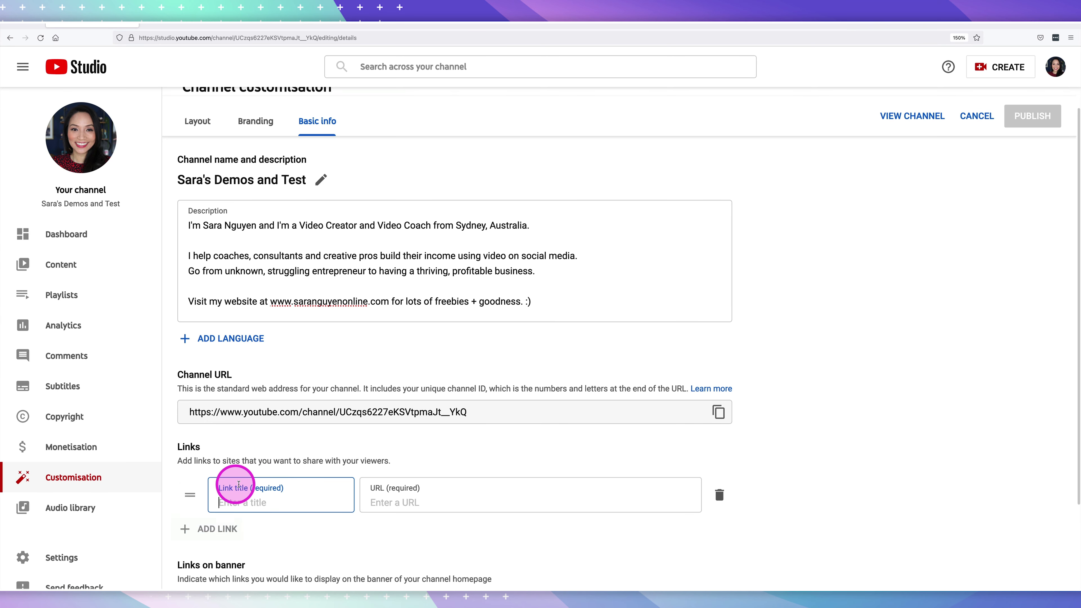
pyautogui.scroll(-3, 466, 470)
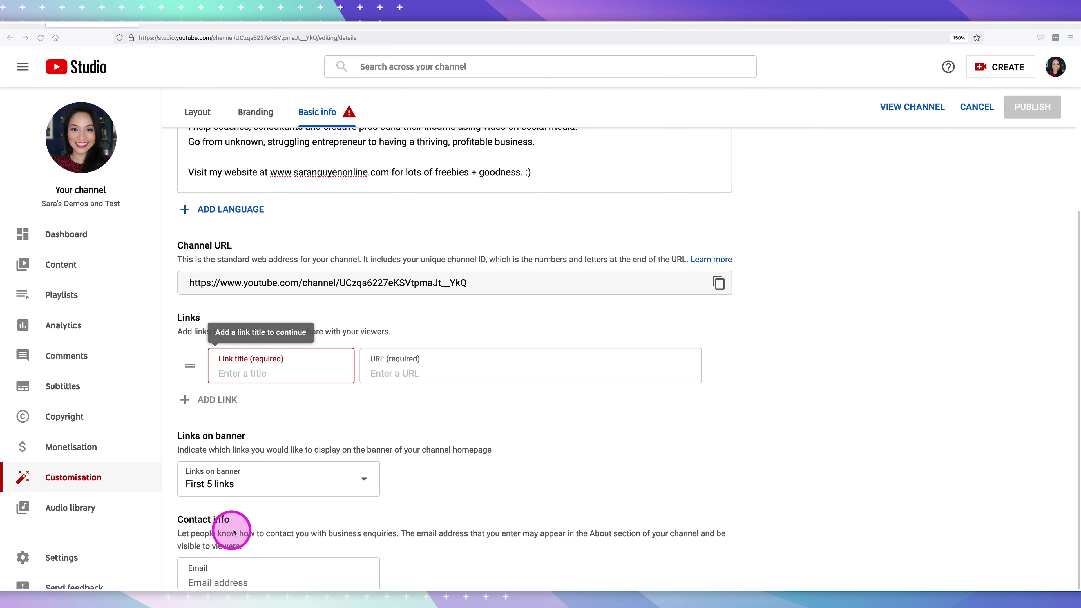
pyautogui.click(280, 367)
pyautogui.write('Facebook')
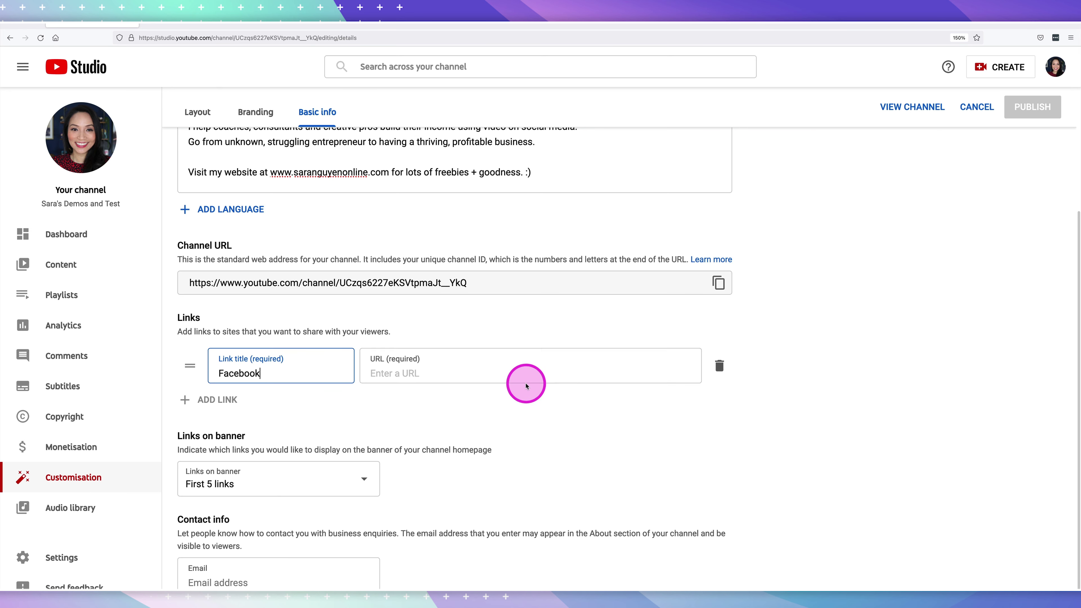
pyautogui.click(526, 386)
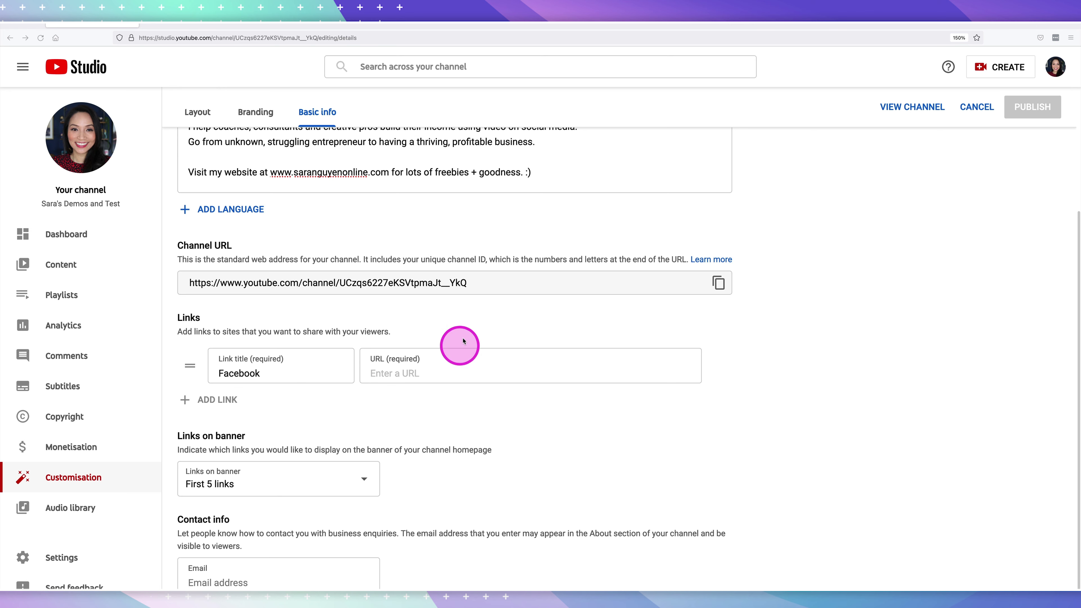
pyautogui.click(443, 372)
pyautogui.hotkey('ctrl', 'v')
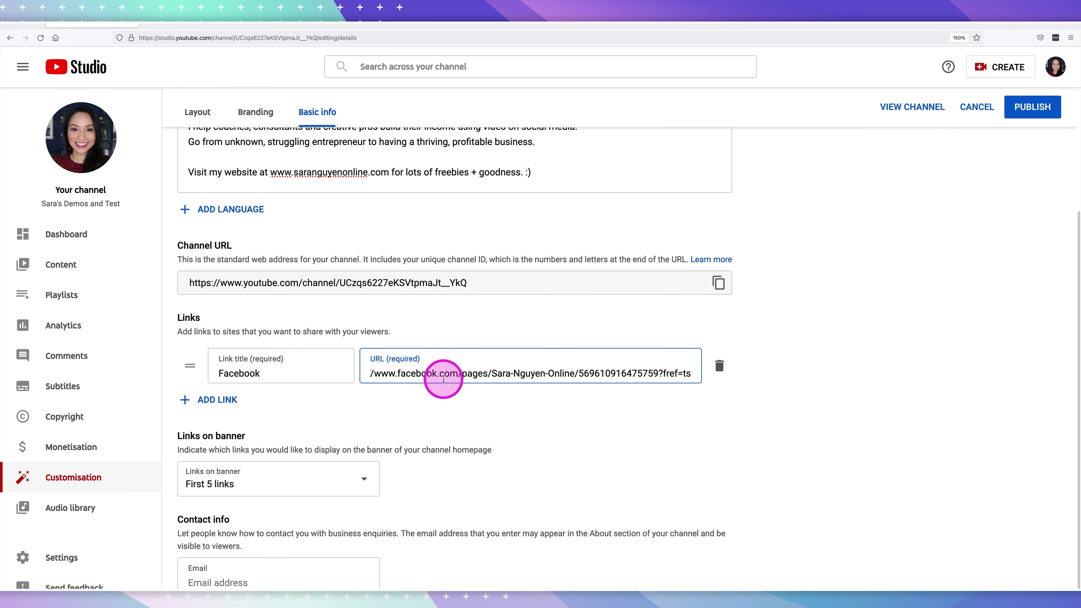
# Add a second channel link titled Instagram with the Instagram profile's URL
pyautogui.click(209, 400)
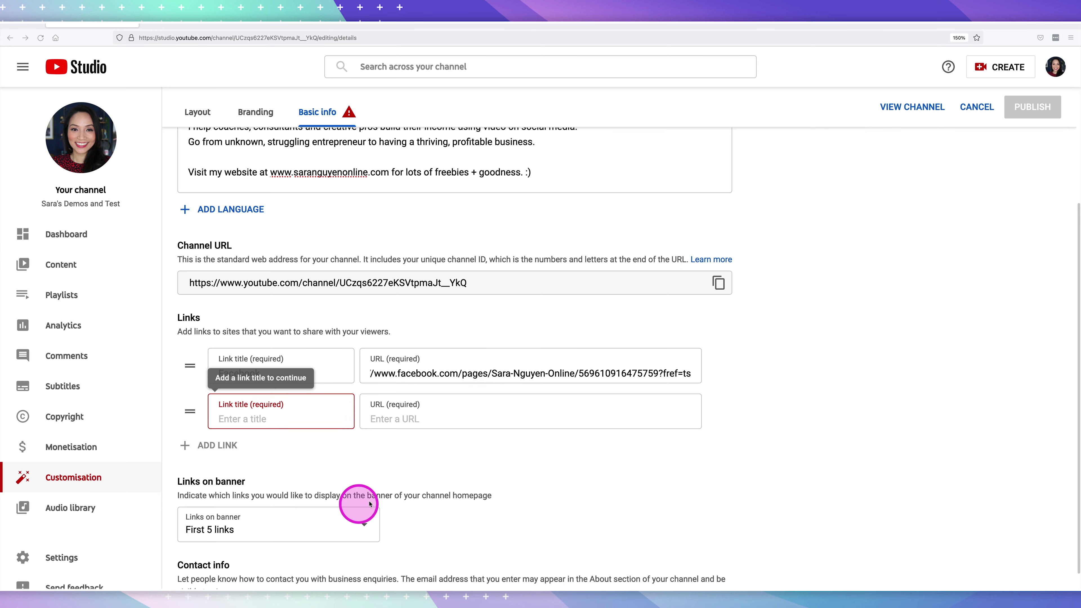
pyautogui.click(381, 418)
pyautogui.write('https://www.instagram.com/sara.nguyen.video')
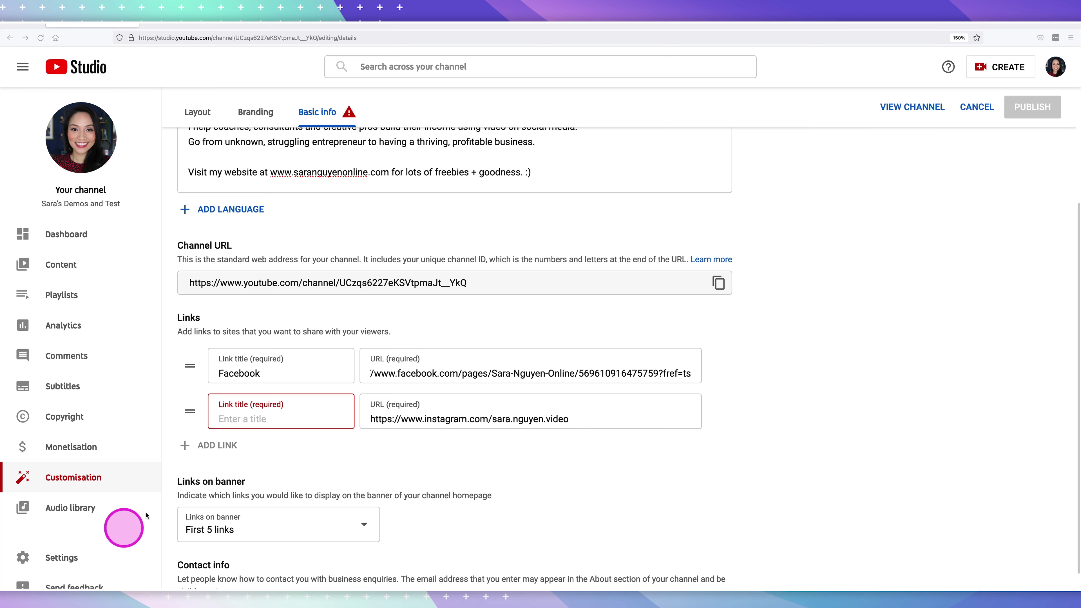
pyautogui.click(227, 413)
# Add Free YouTube Masterclass and Thriving Creator Podcast links, order them Masterclass, Facebook, Instagram, Podcast, and publish the list
pyautogui.click(229, 439)
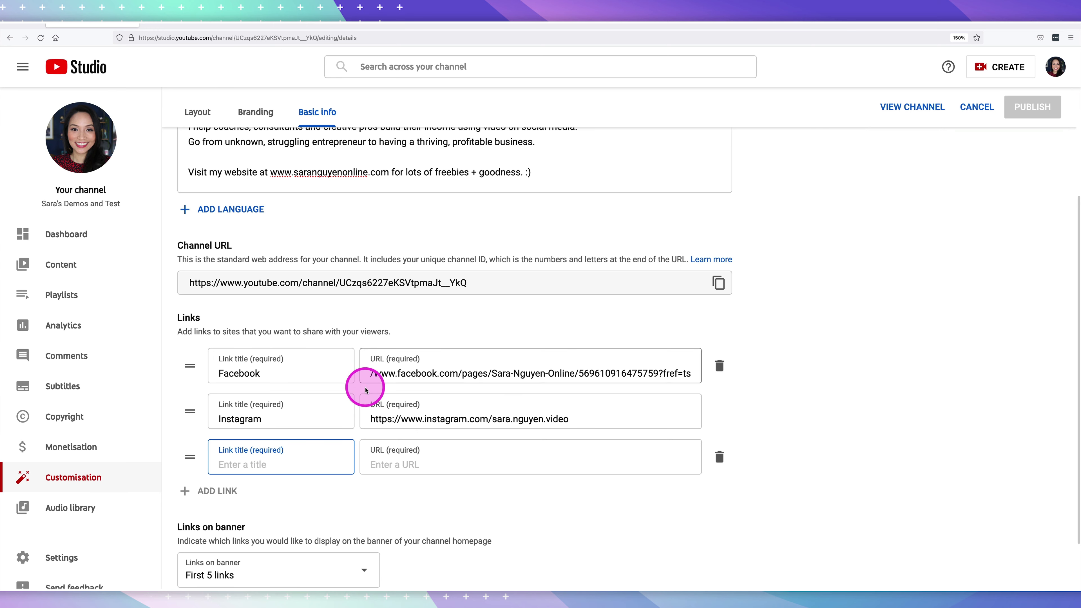
pyautogui.moveTo(190, 411); pyautogui.dragTo(190, 366)
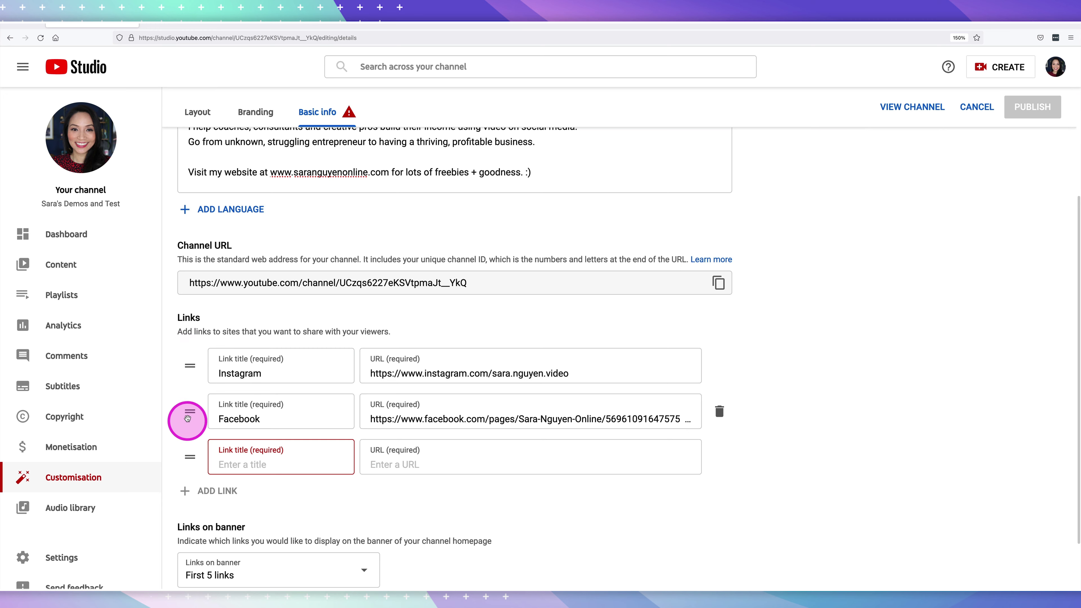
pyautogui.moveTo(188, 418); pyautogui.dragTo(190, 352)
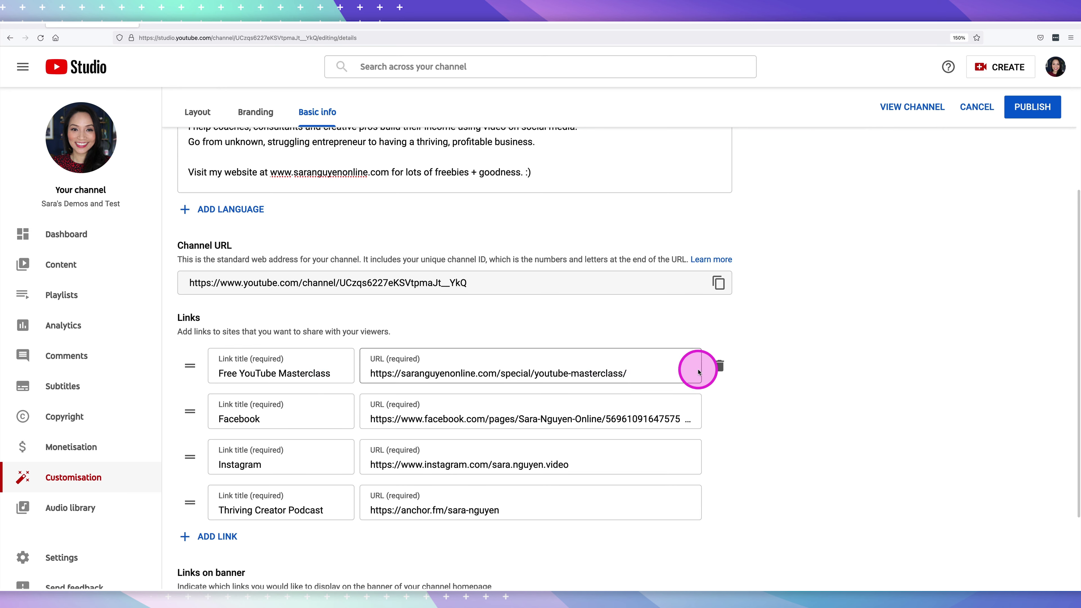
pyautogui.click(1032, 107)
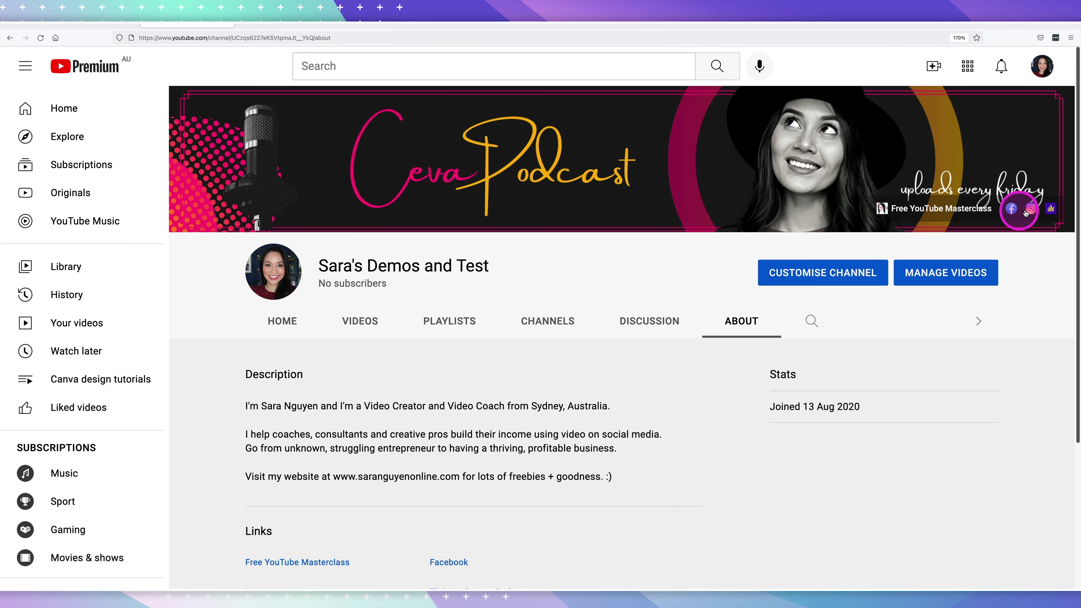
# Check the links on the public channel's banner and review the Links on banner options, keeping First 4 links
pyautogui.scroll(-5, 542, 456)
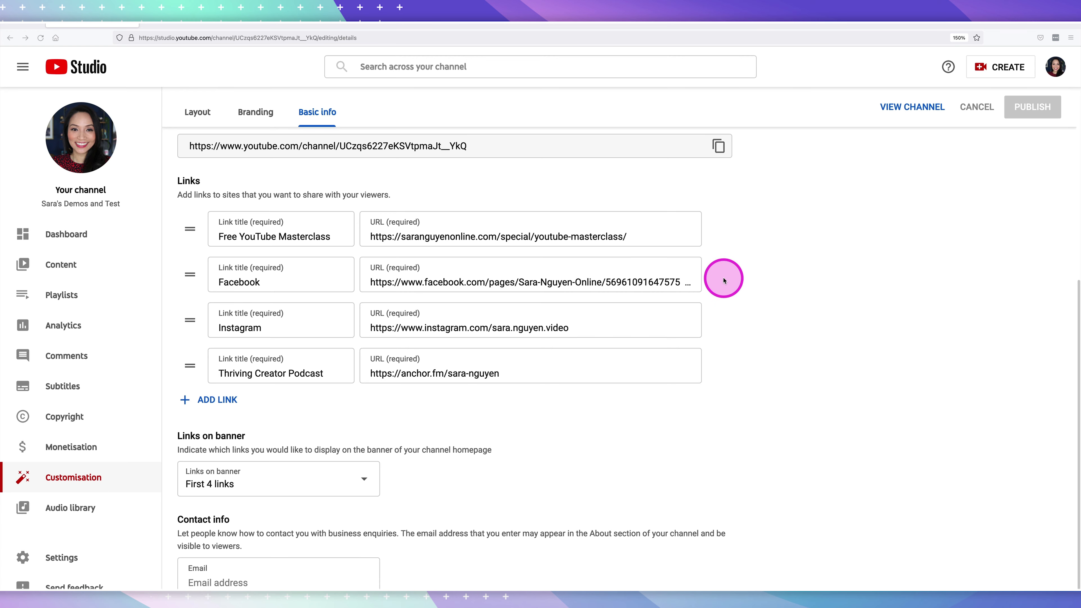
pyautogui.click(187, 24)
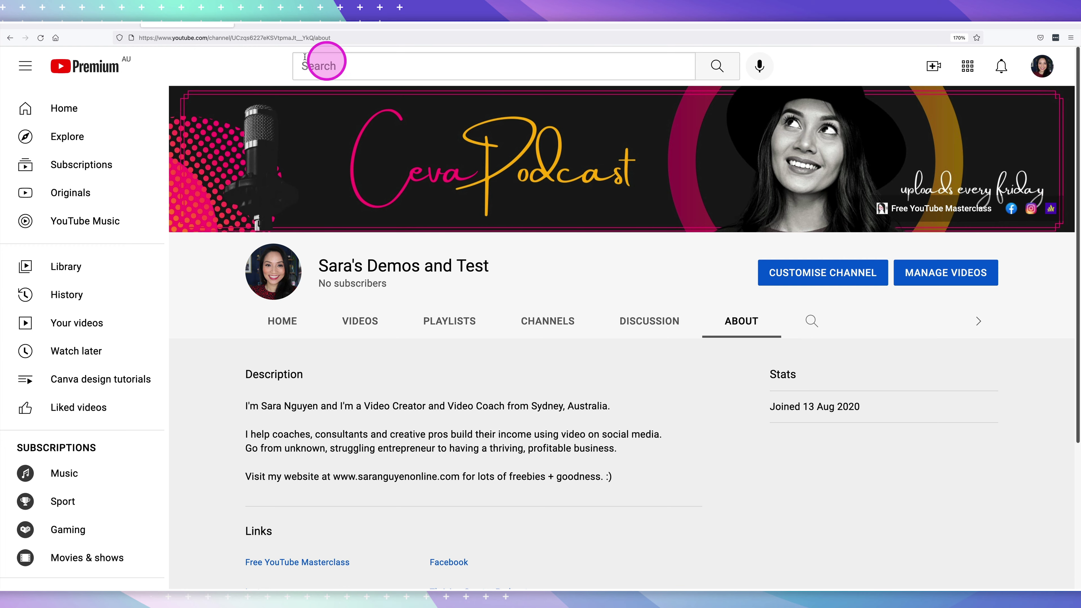
pyautogui.click(87, 26)
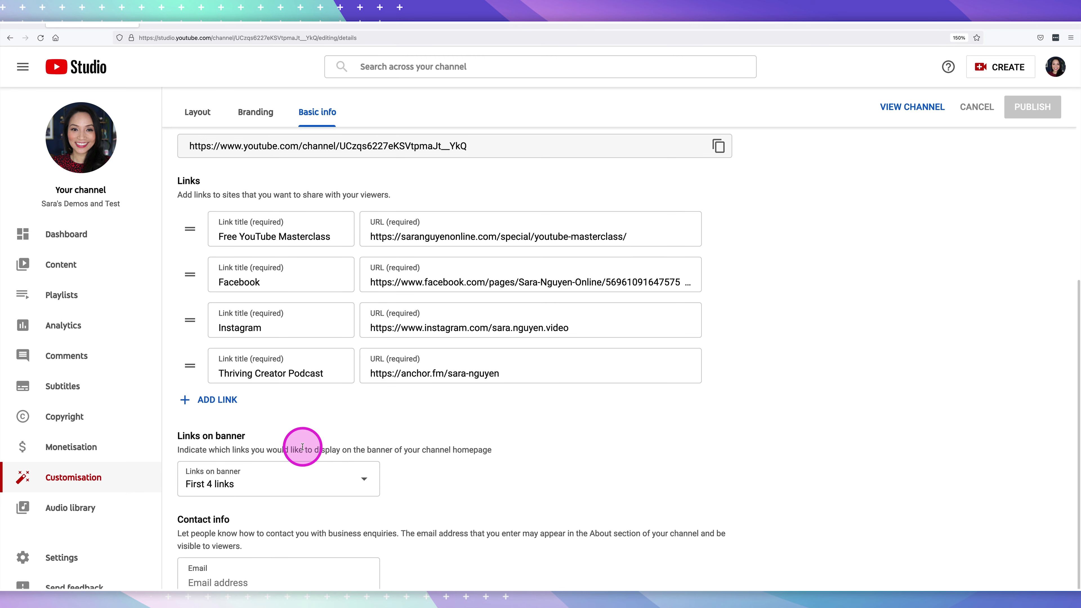
pyautogui.click(363, 478)
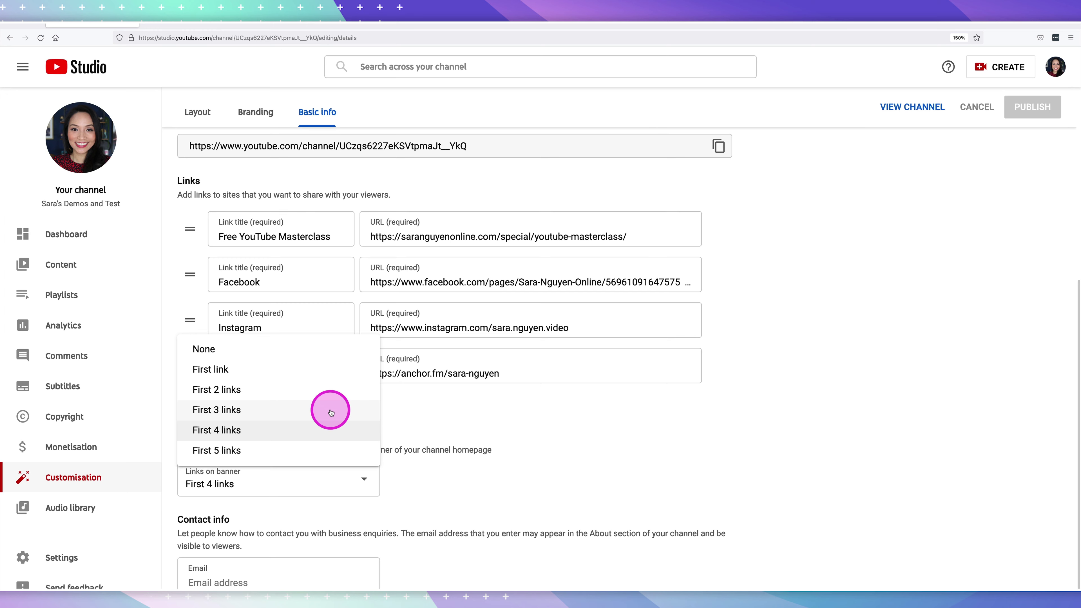
pyautogui.click(570, 460)
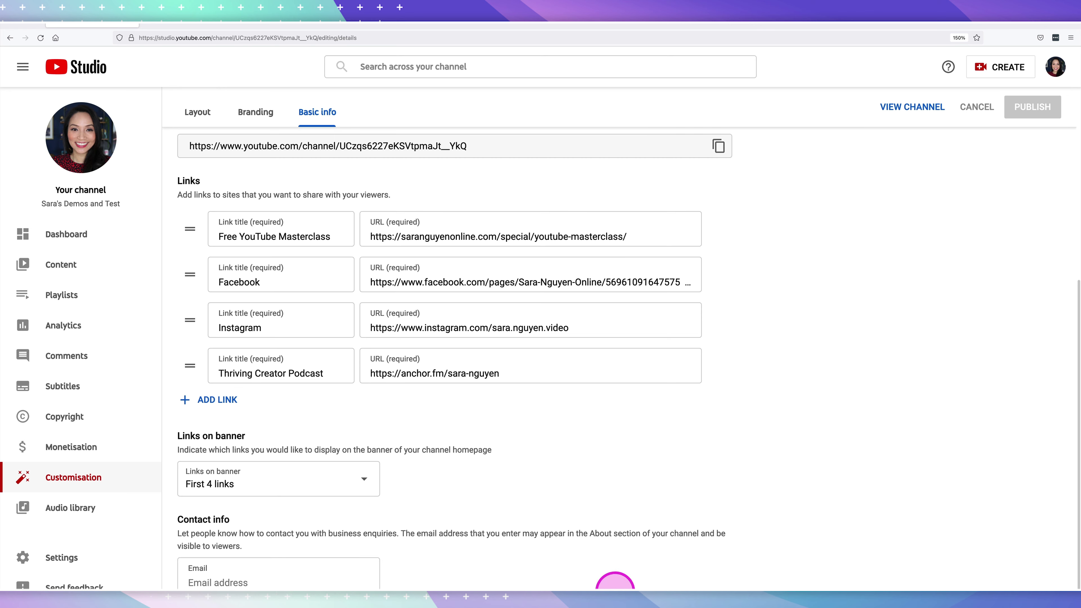
# Enter the business enquiries email under Contact info and publish the change
pyautogui.click(277, 582)
pyautogui.press('super+v')
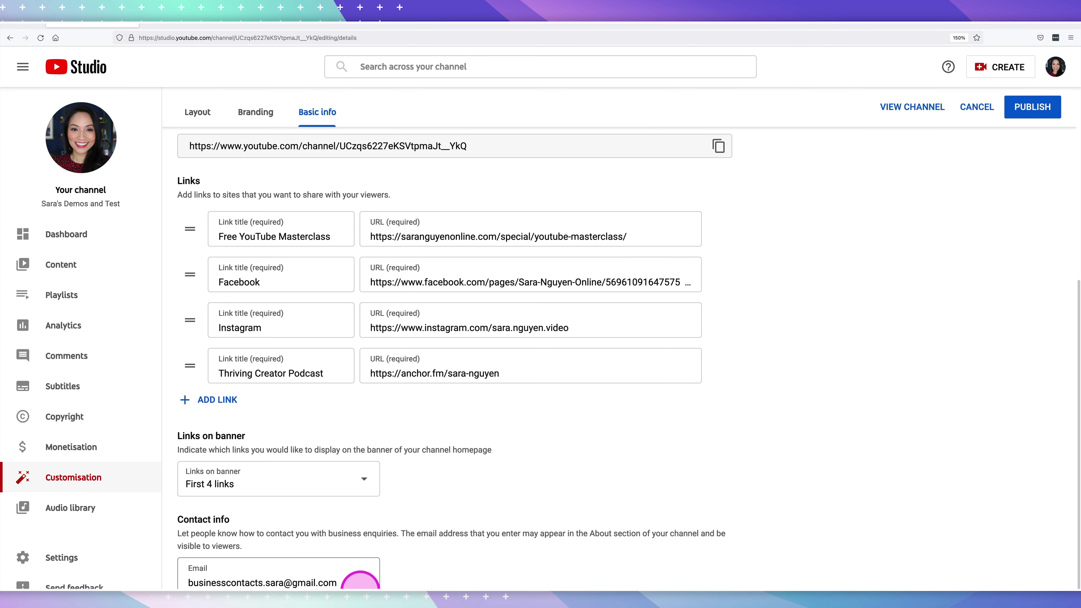
pyautogui.click(1039, 107)
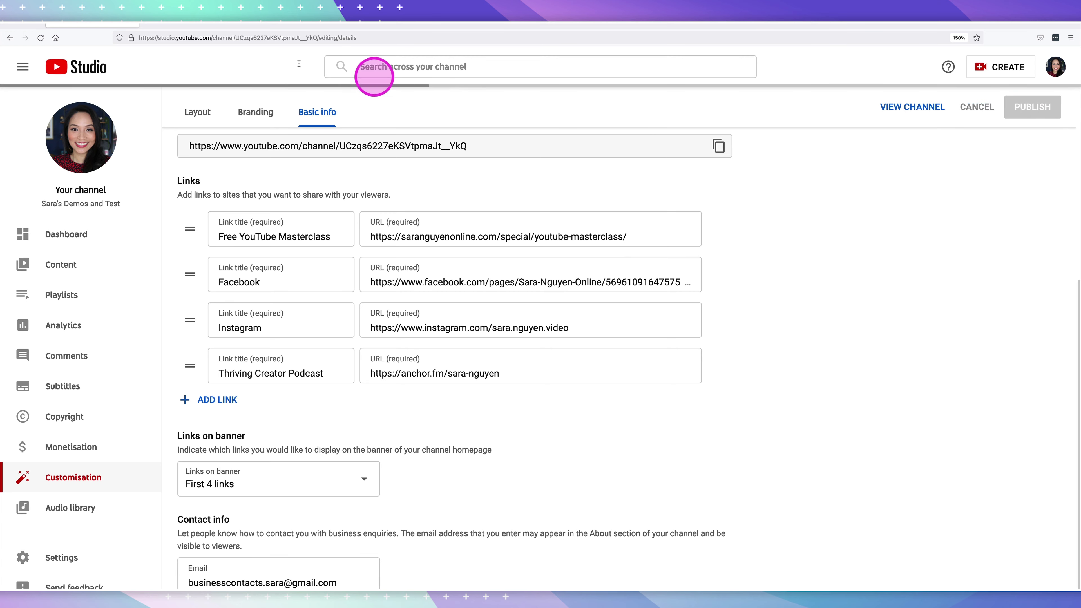
# Examine the business enquiries contact and links on the public channel's About page and request the email address
pyautogui.click(196, 19)
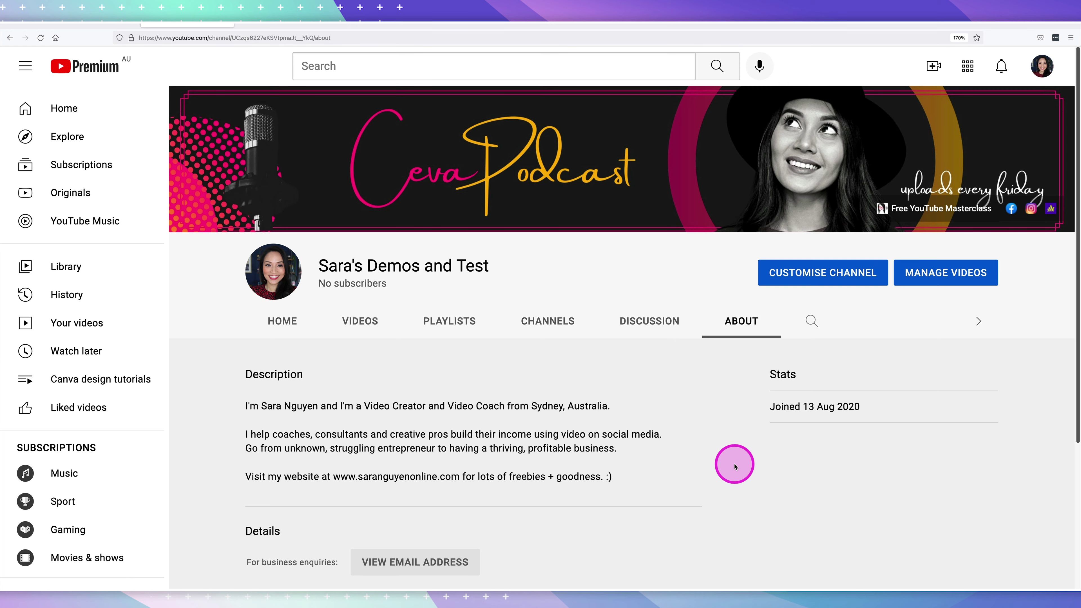
pyautogui.scroll(-4, 680, 473)
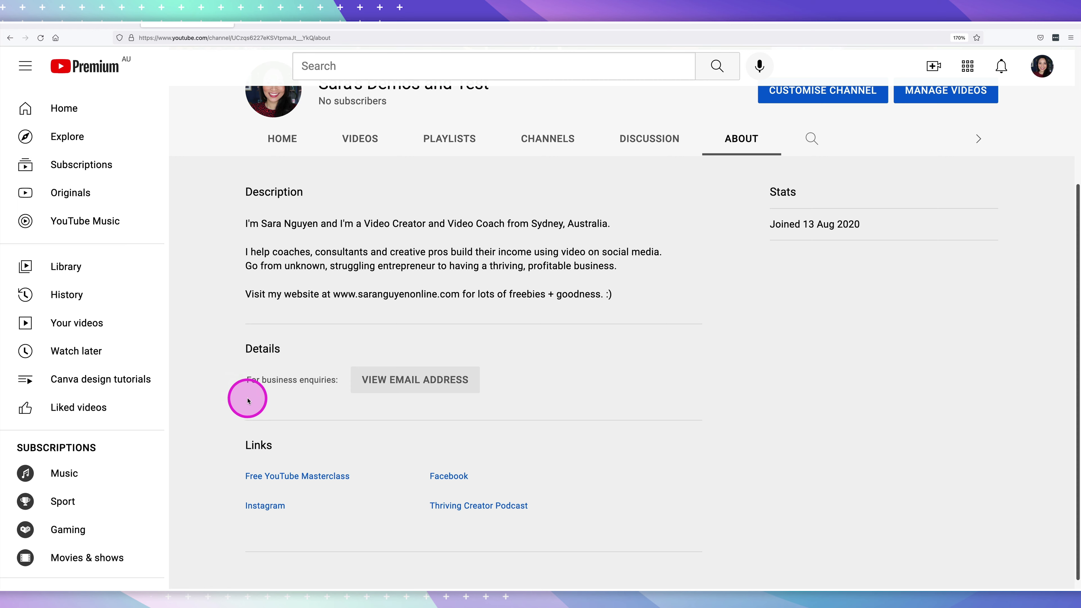
pyautogui.click(445, 380)
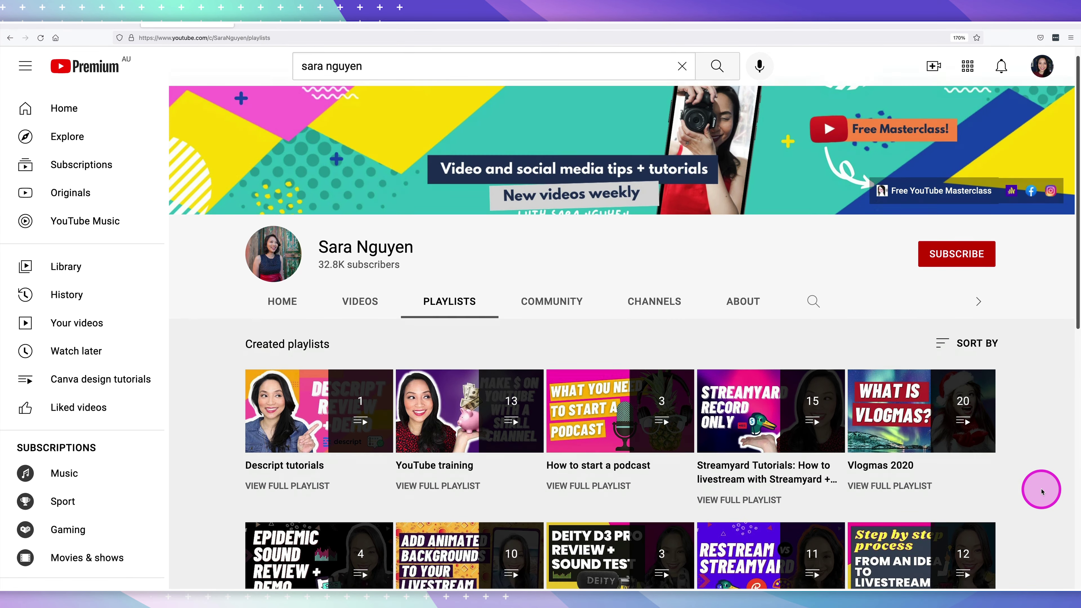
# Browse the example channel's created playlists, open the Design Tutorials Canva playlist and pause its first video
pyautogui.scroll(-4, 1042, 492)
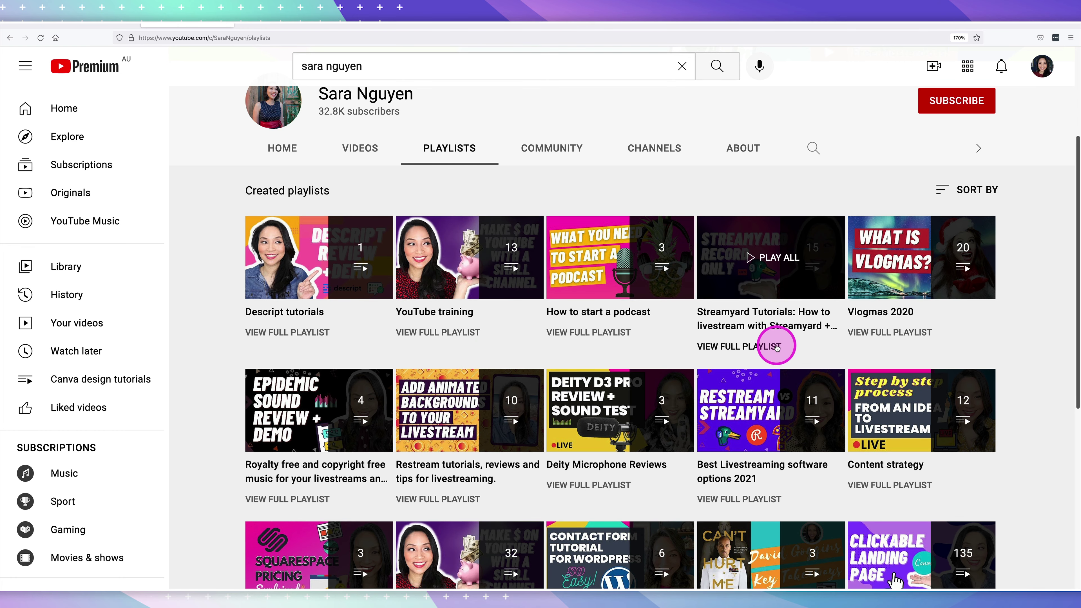
pyautogui.scroll(-3, 777, 347)
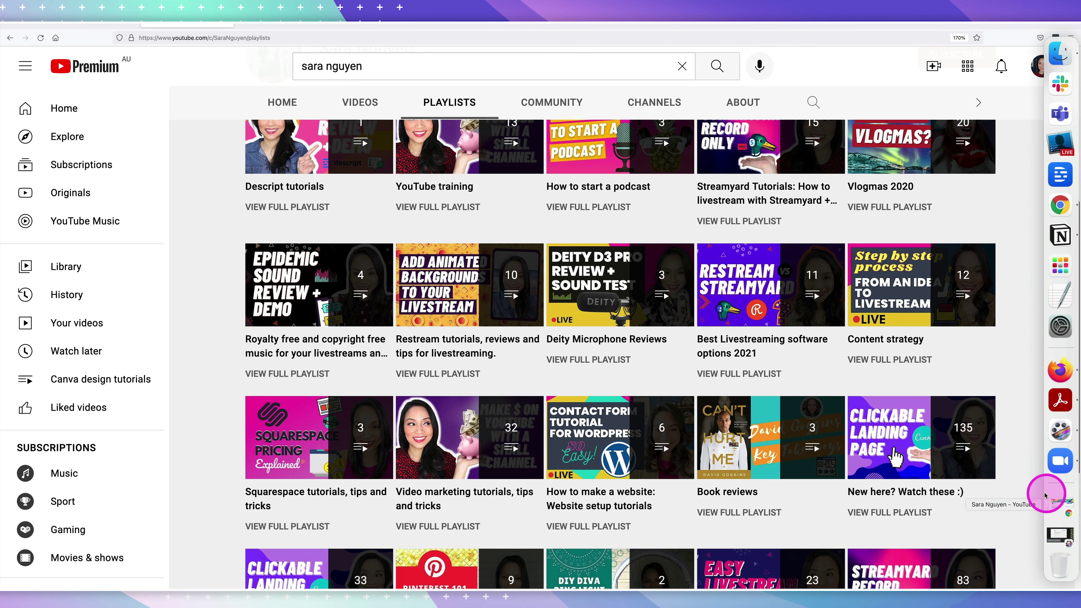
pyautogui.scroll(-3, 719, 461)
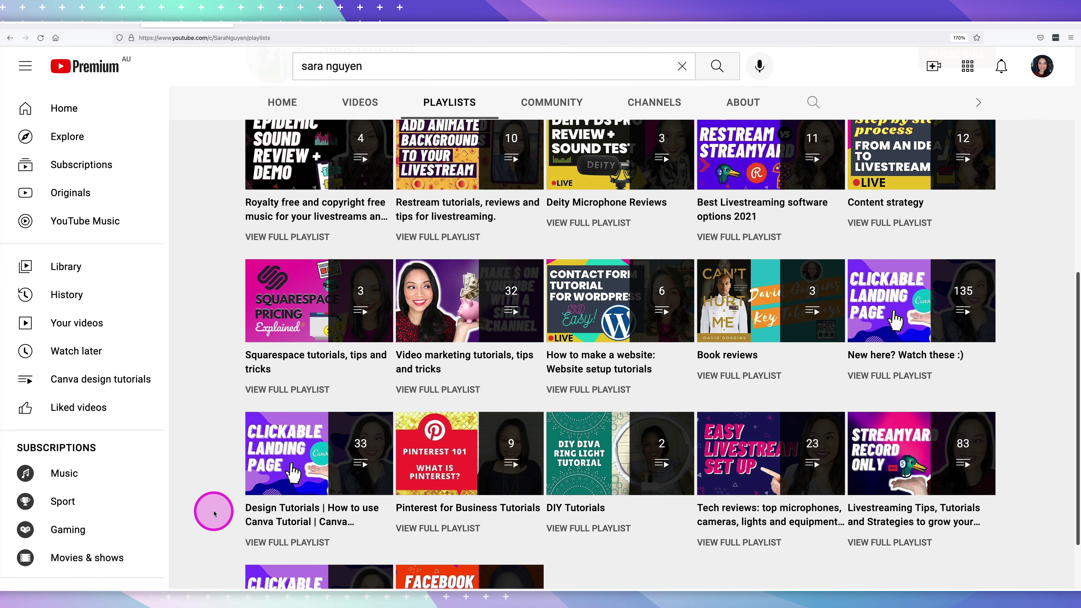
pyautogui.click(274, 511)
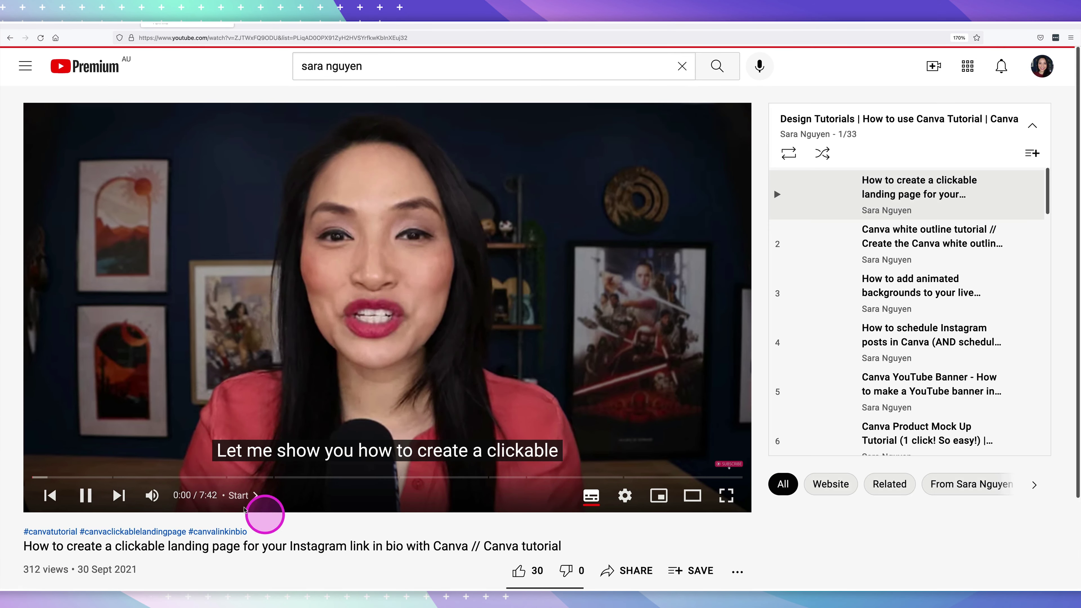
pyautogui.click(85, 496)
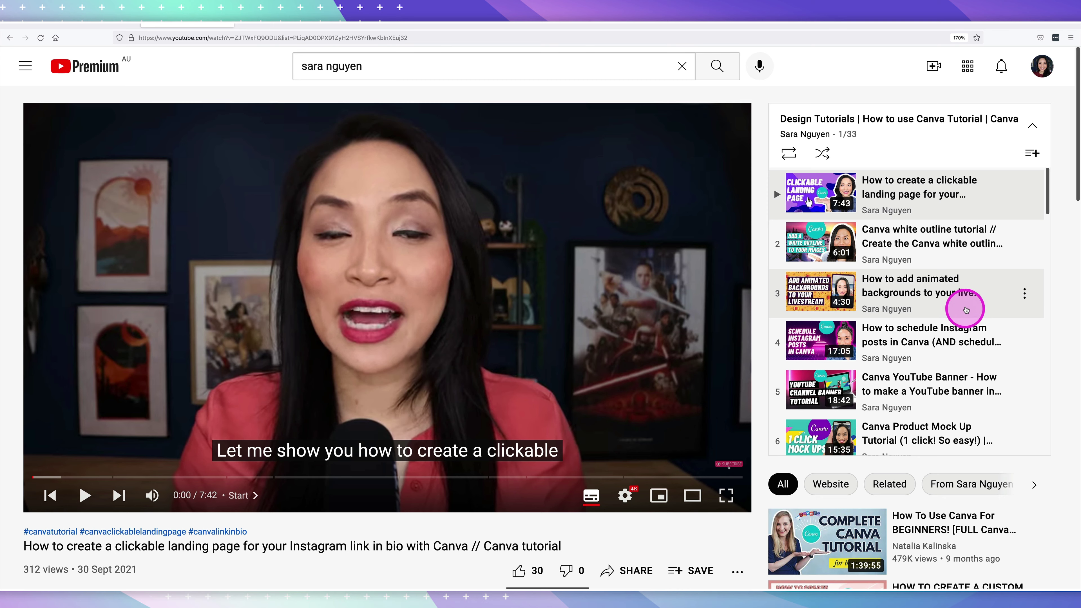
# Look through the videos queued in the Design Tutorials Canva playlist down to the last entry
pyautogui.scroll(-1, 979, 366)
pyautogui.scroll(1, 988, 384)
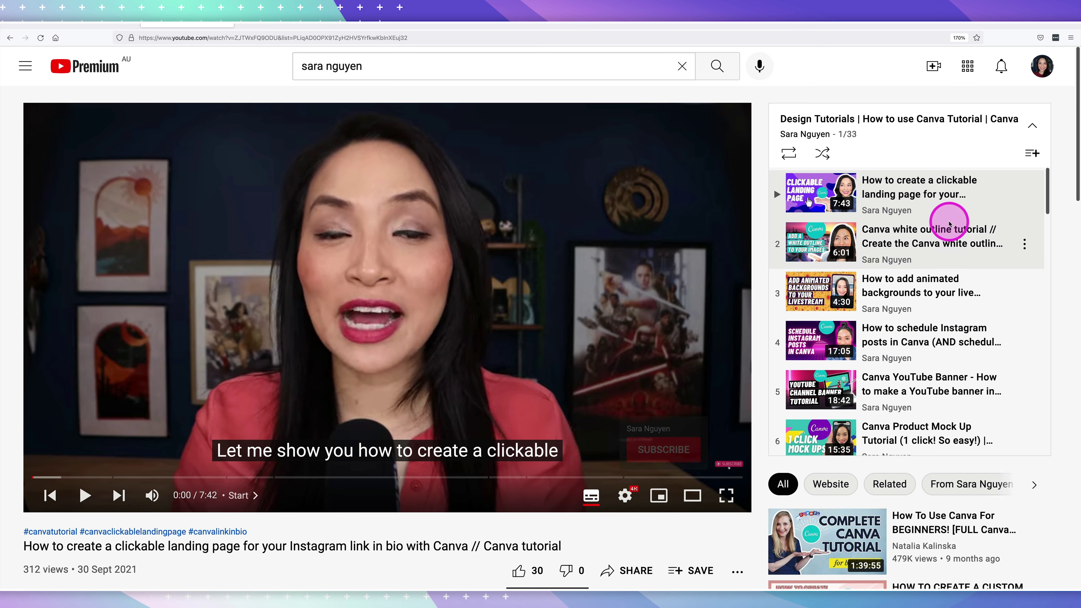
pyautogui.scroll(-3, 967, 349)
pyautogui.scroll(-10, 969, 354)
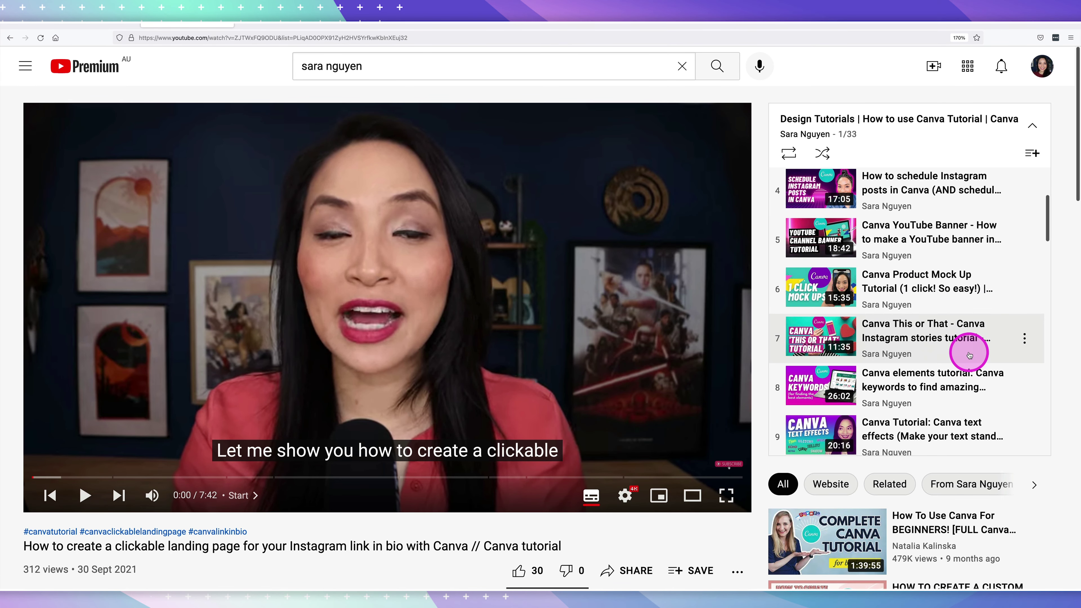
pyautogui.scroll(-14, 969, 354)
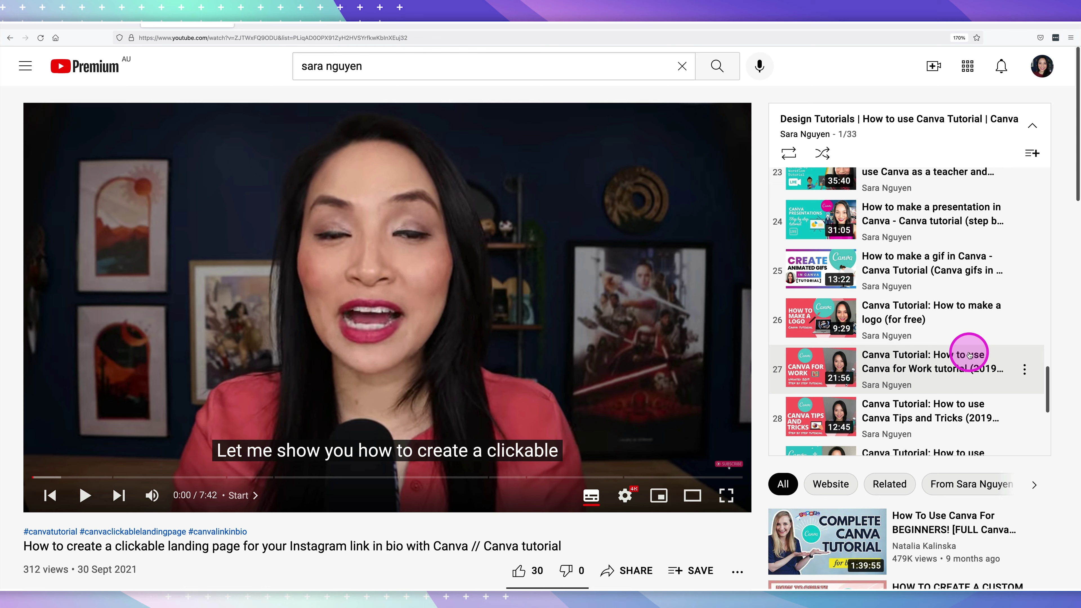
pyautogui.scroll(-5, 969, 355)
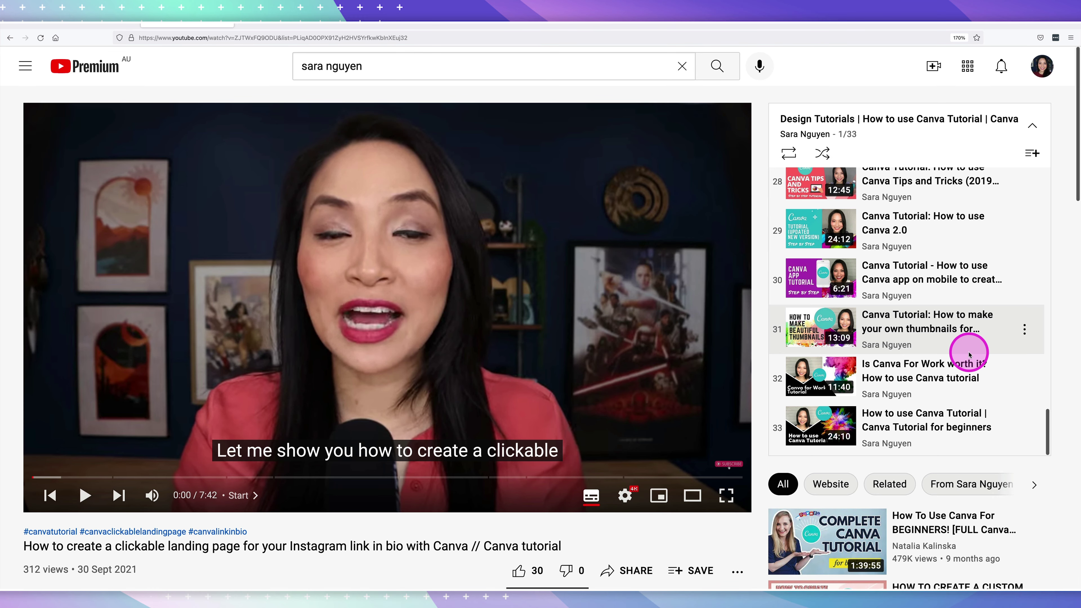
# Start a new public playlist in YouTube Studio titled "Design Tutorials | How to use Canva Tutorial | Canva Pro/Work Tutorials"
pyautogui.click(64, 20)
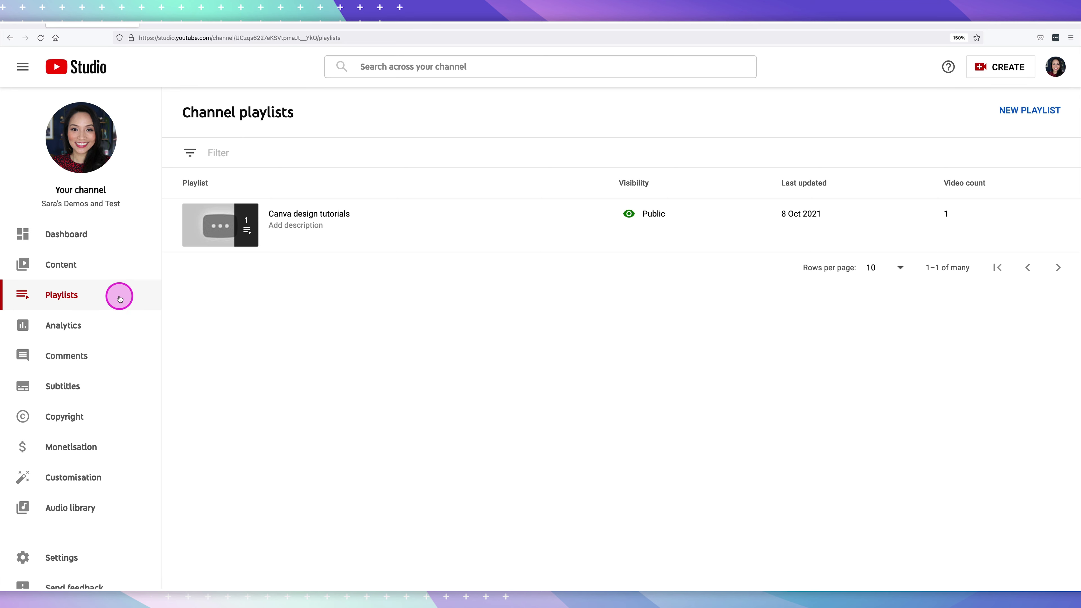
pyautogui.moveTo(423, 201)
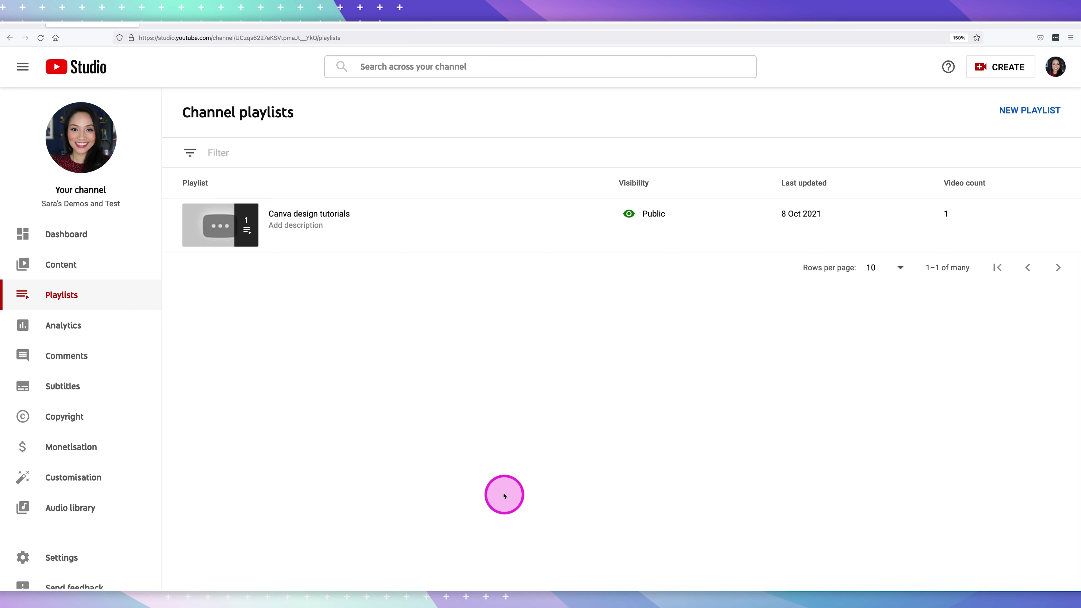
pyautogui.click(1054, 110)
pyautogui.click(955, 161)
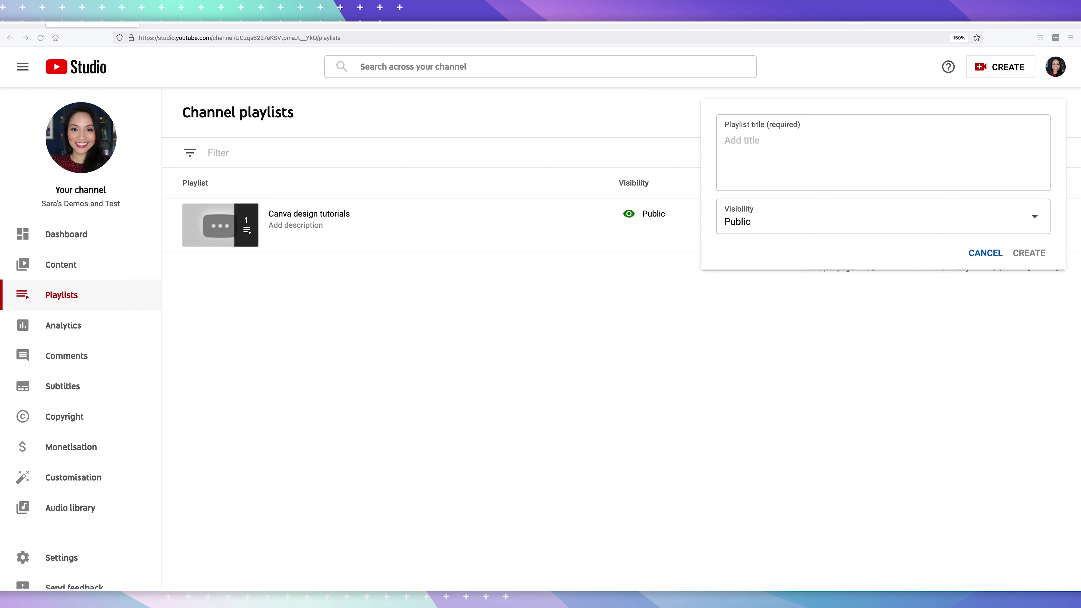
pyautogui.click(785, 140)
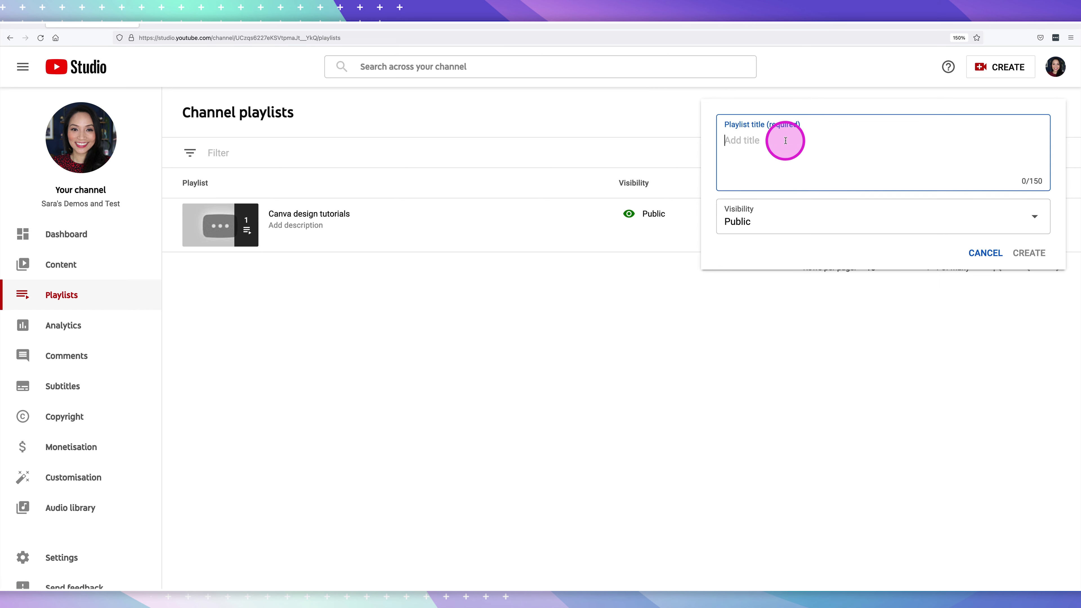
pyautogui.write('Design Tutorials | How to use Canva Tutorial | Canva Pro/Work Tutorials')
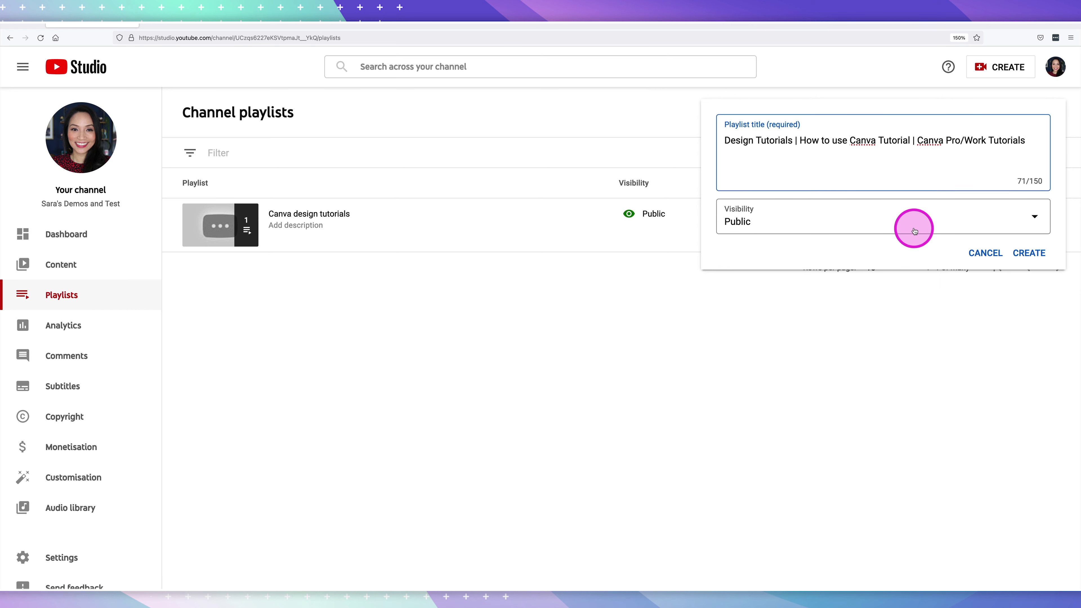
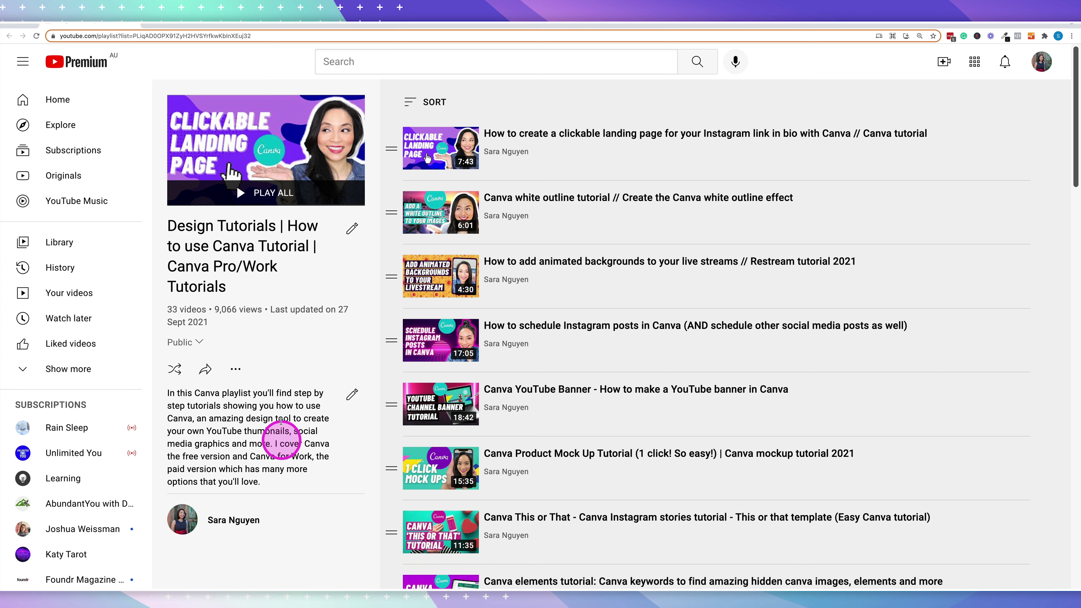
# Begin adding videos to the Design Tutorials playlist, check the channel's own videos as a source and search YouTube for "canva"
pyautogui.click(236, 370)
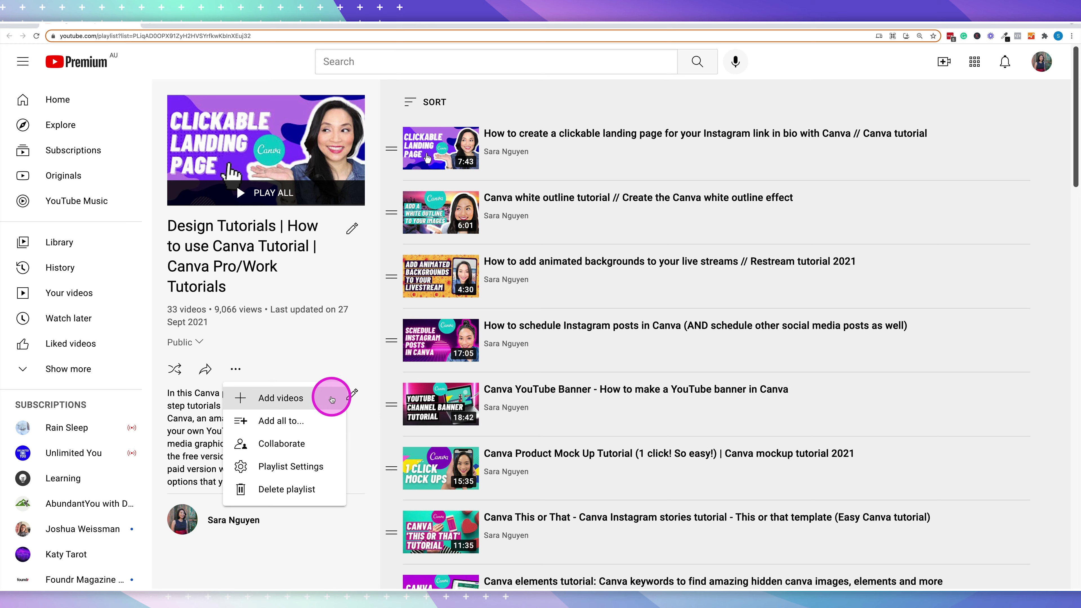
pyautogui.click(321, 396)
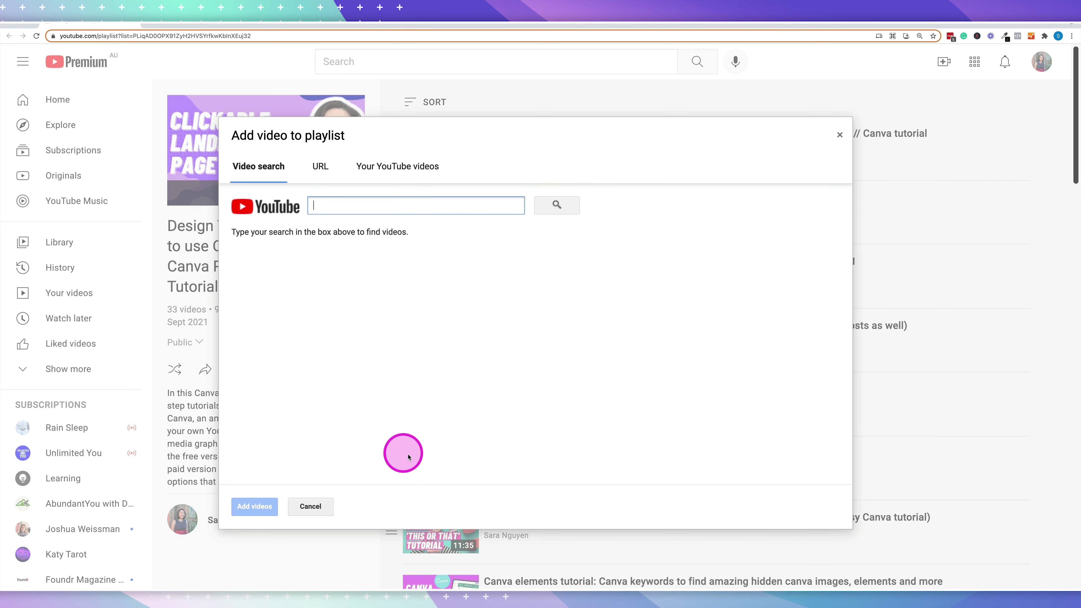
pyautogui.click(427, 167)
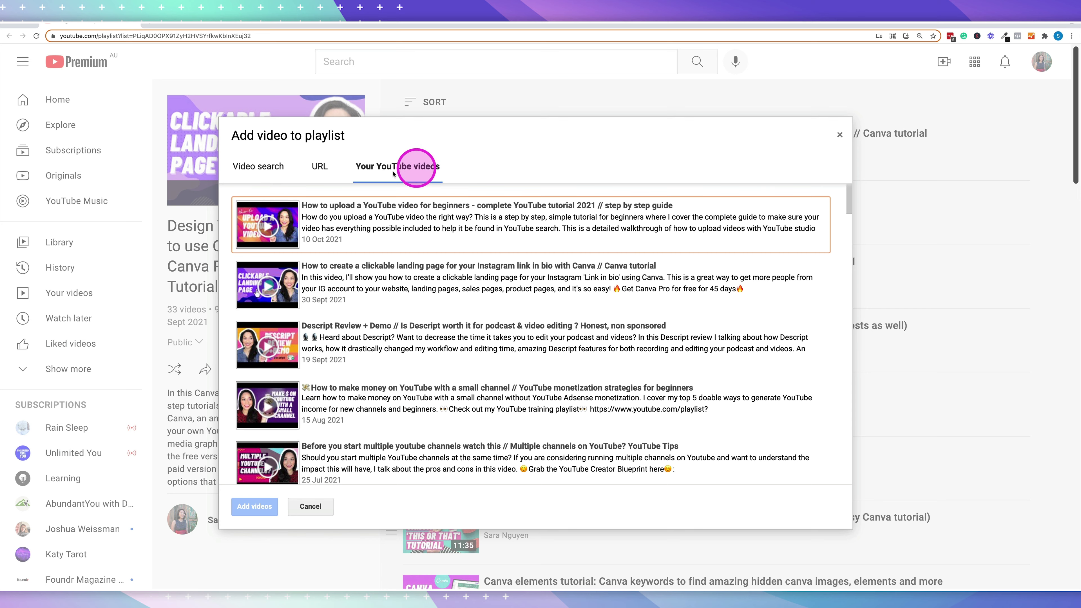
pyautogui.click(277, 166)
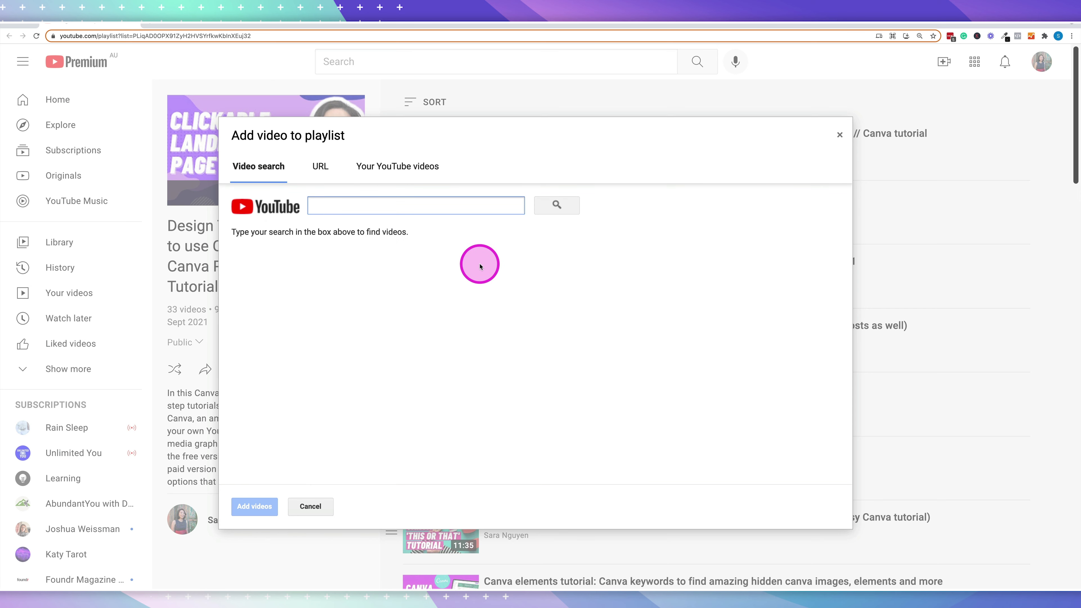
pyautogui.write('canva')
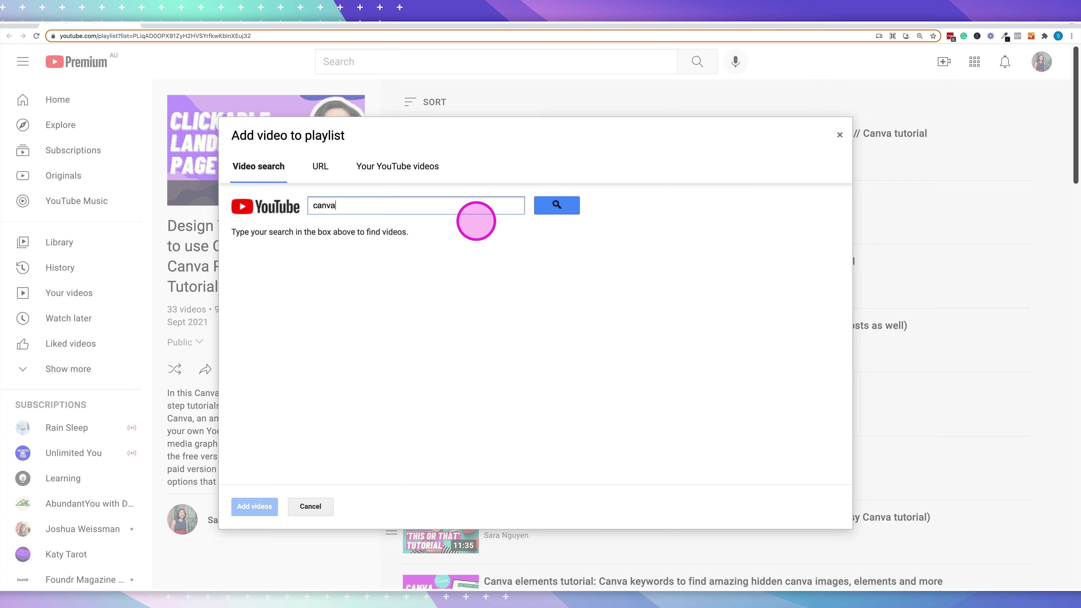
pyautogui.click(556, 205)
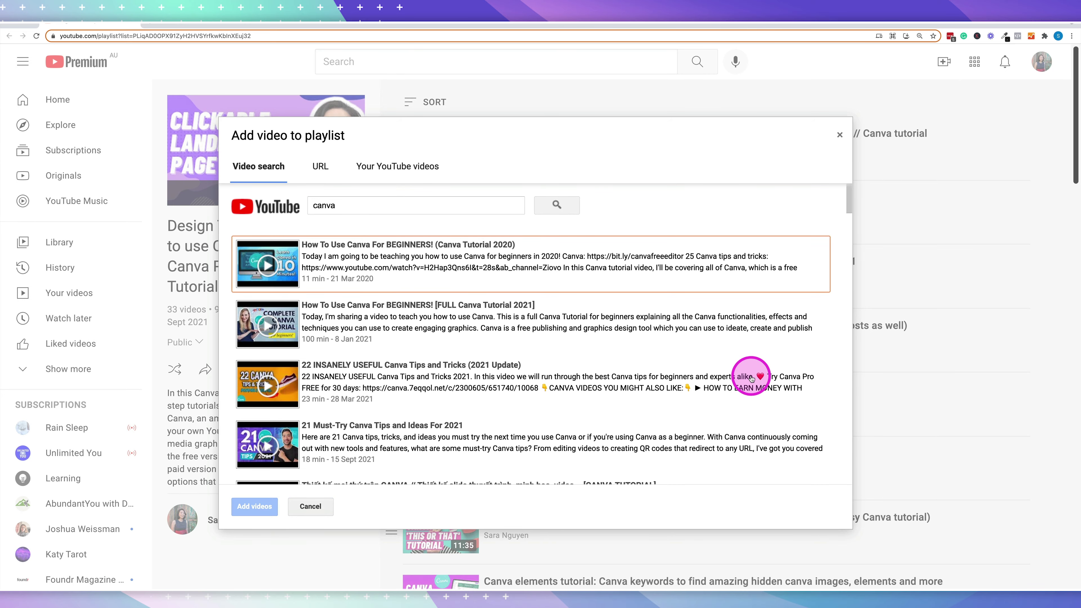
# Look through the canva search results, revisit the channel's own videos and close the dialog without adding any
pyautogui.scroll(-5, 751, 379)
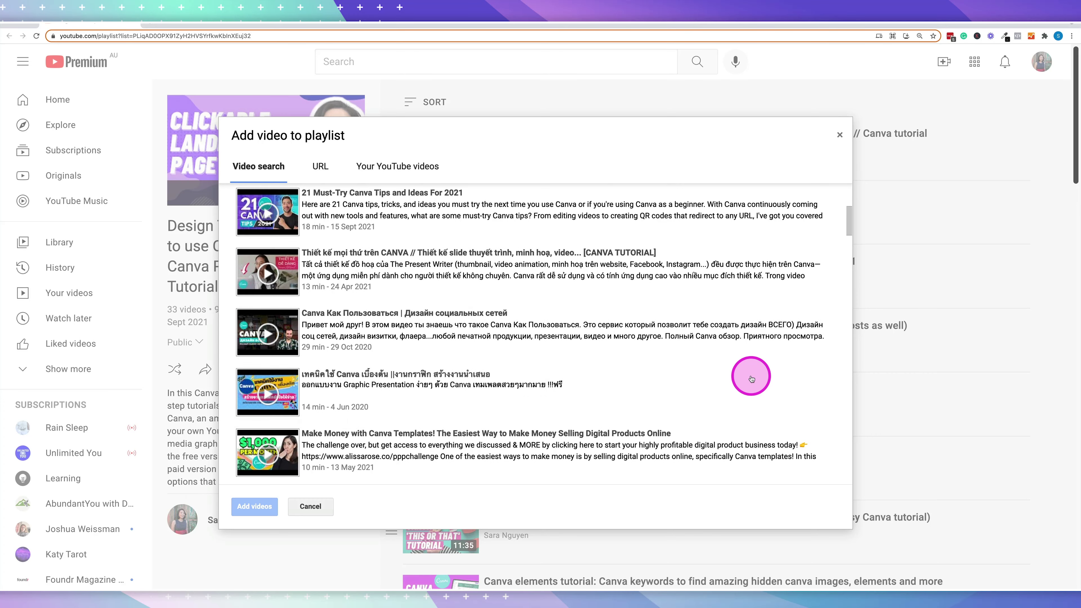
pyautogui.scroll(-3, 751, 379)
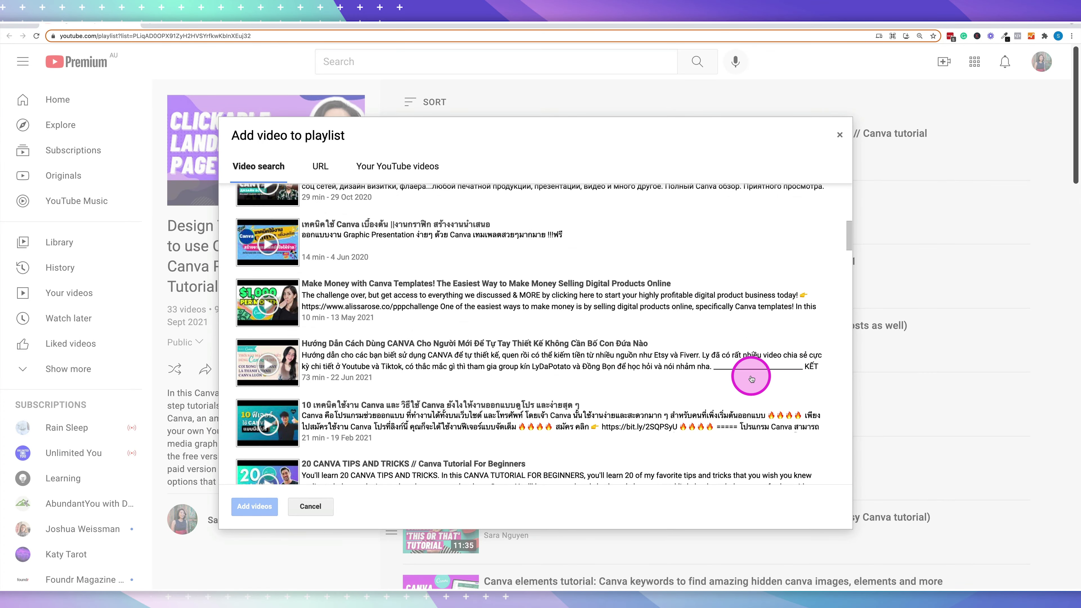
pyautogui.scroll(10, 751, 378)
pyautogui.click(392, 170)
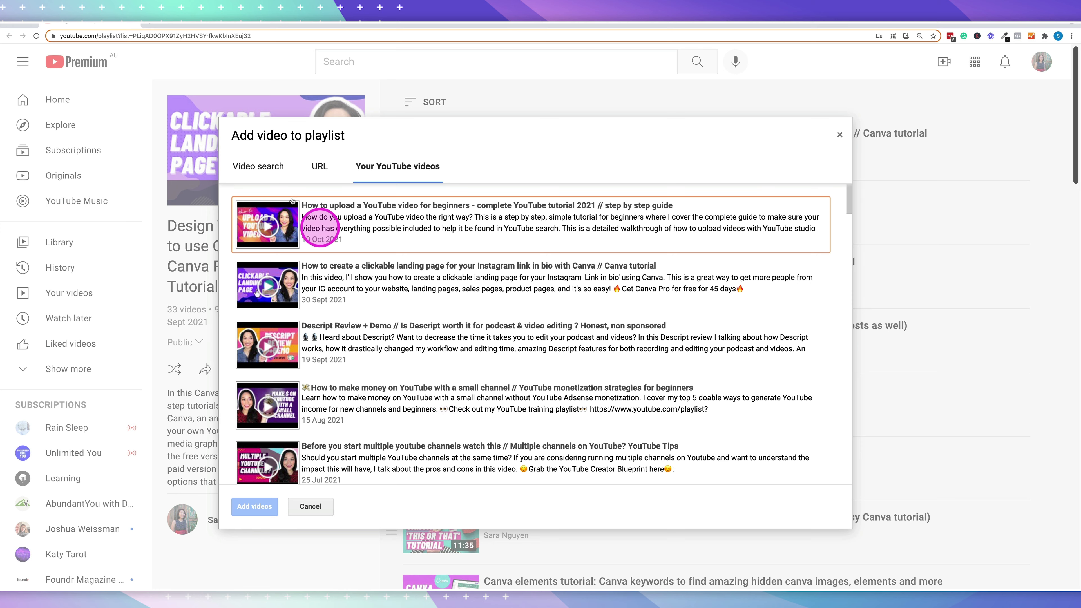
pyautogui.click(258, 167)
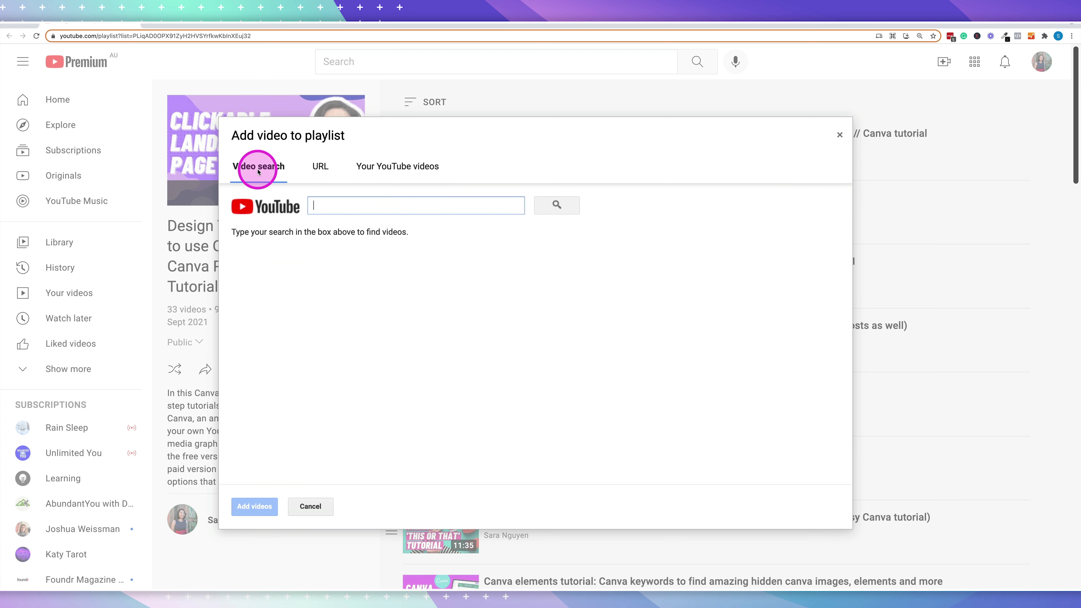
pyautogui.click(839, 134)
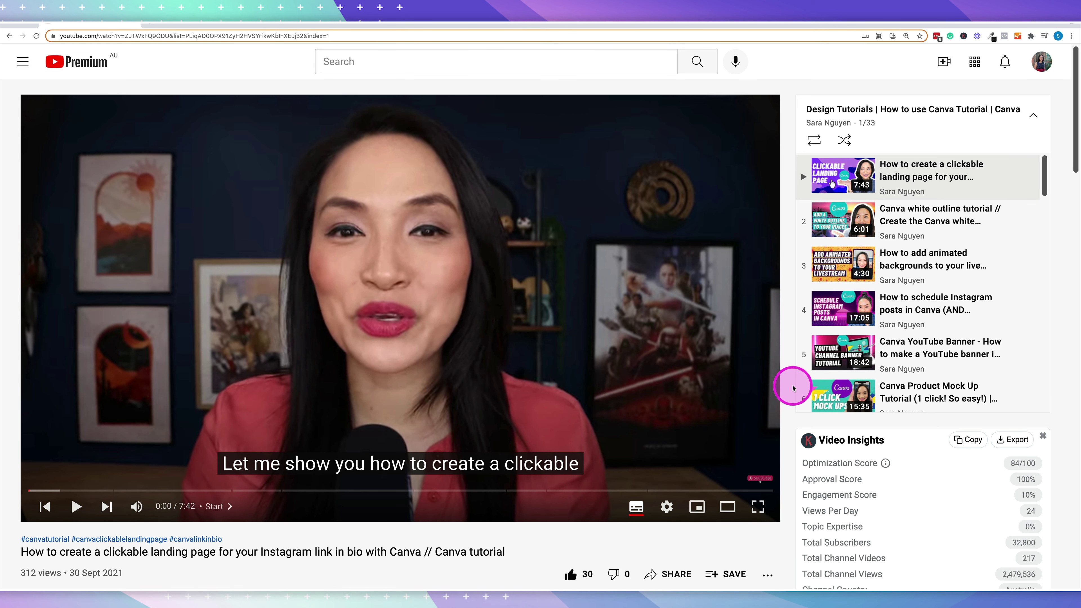
# Examine which playlists the clickable landing page video is saved to from its watch page, leaving the selection as is
pyautogui.scroll(-3, 793, 387)
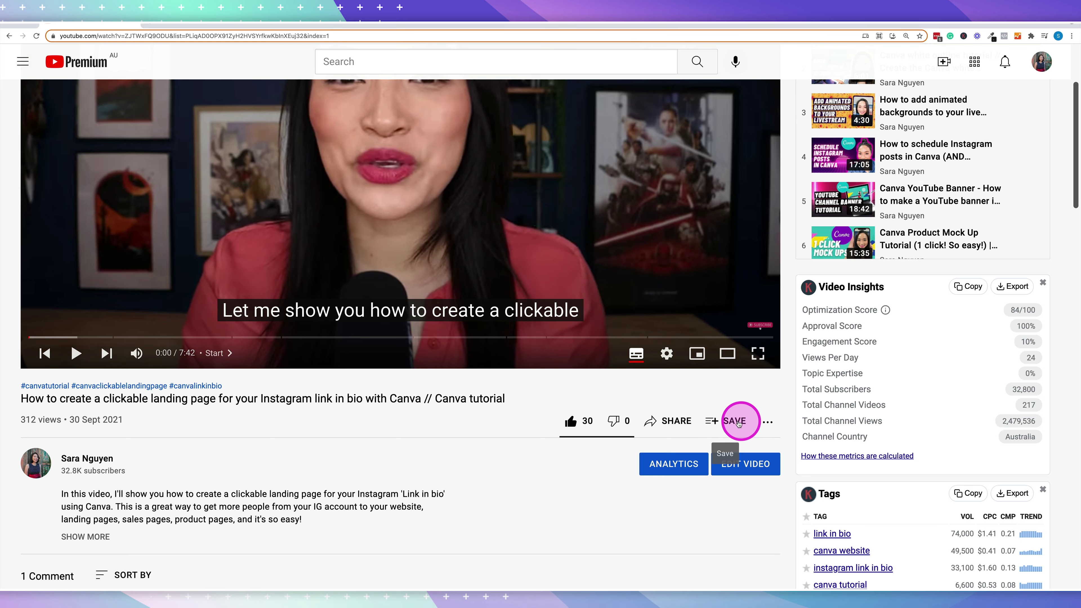
pyautogui.click(719, 421)
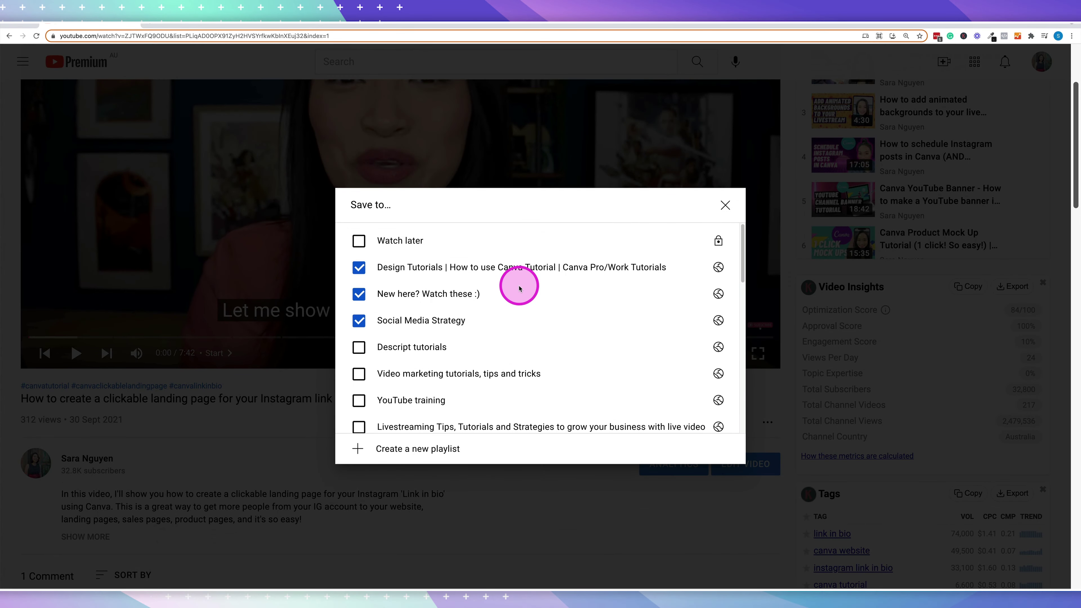
pyautogui.scroll(-1, 535, 386)
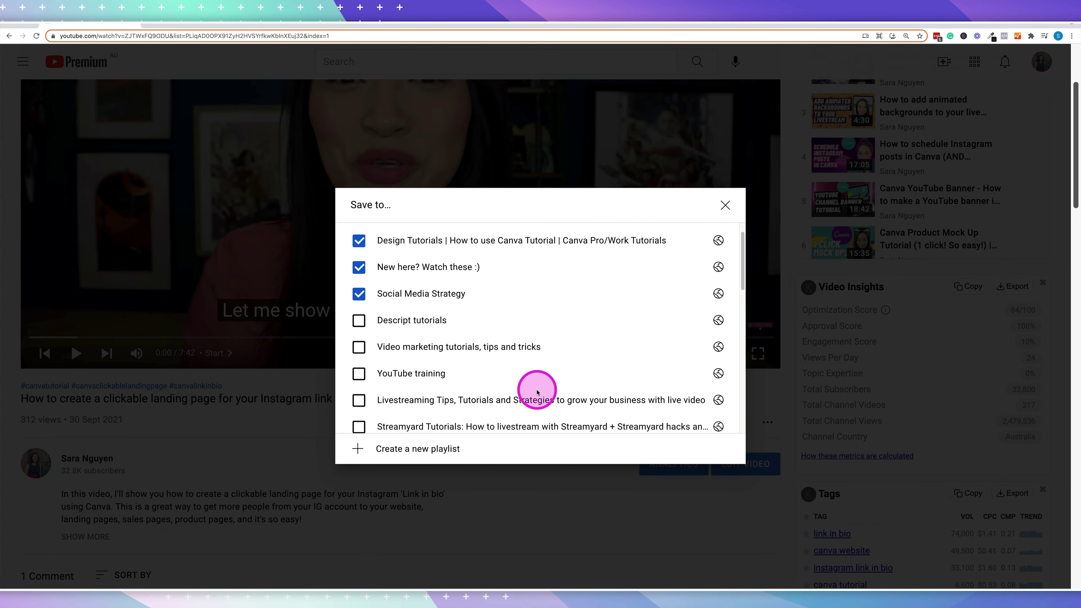
pyautogui.scroll(-5, 537, 391)
pyautogui.scroll(-5, 537, 393)
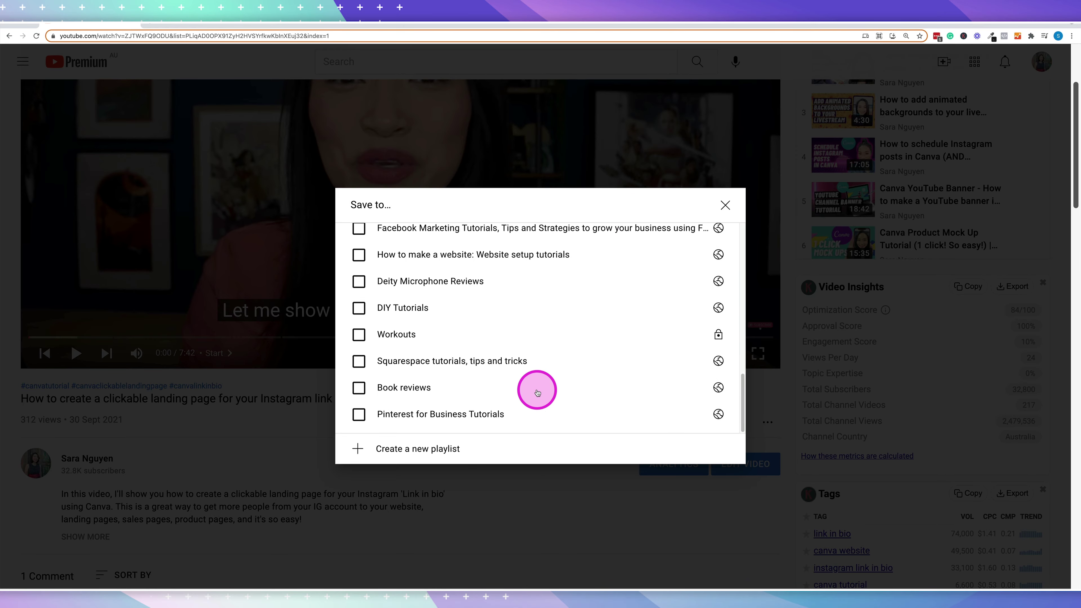
pyautogui.scroll(10, 535, 387)
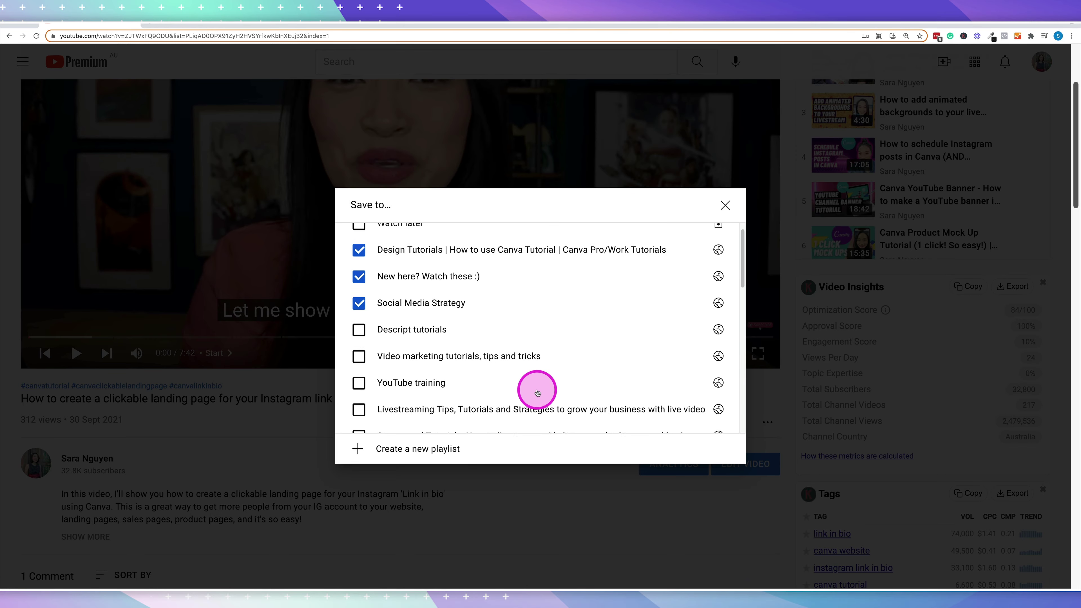
pyautogui.click(725, 205)
# Open the clickable landing page video's details for editing and examine its playlist assignments
pyautogui.click(723, 469)
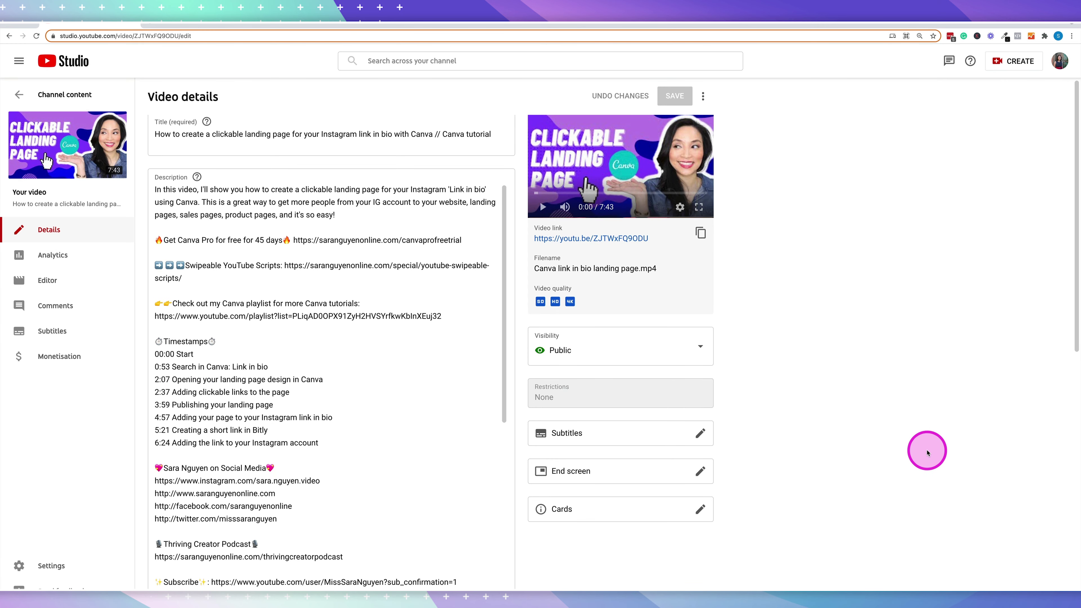
pyautogui.scroll(-8, 927, 454)
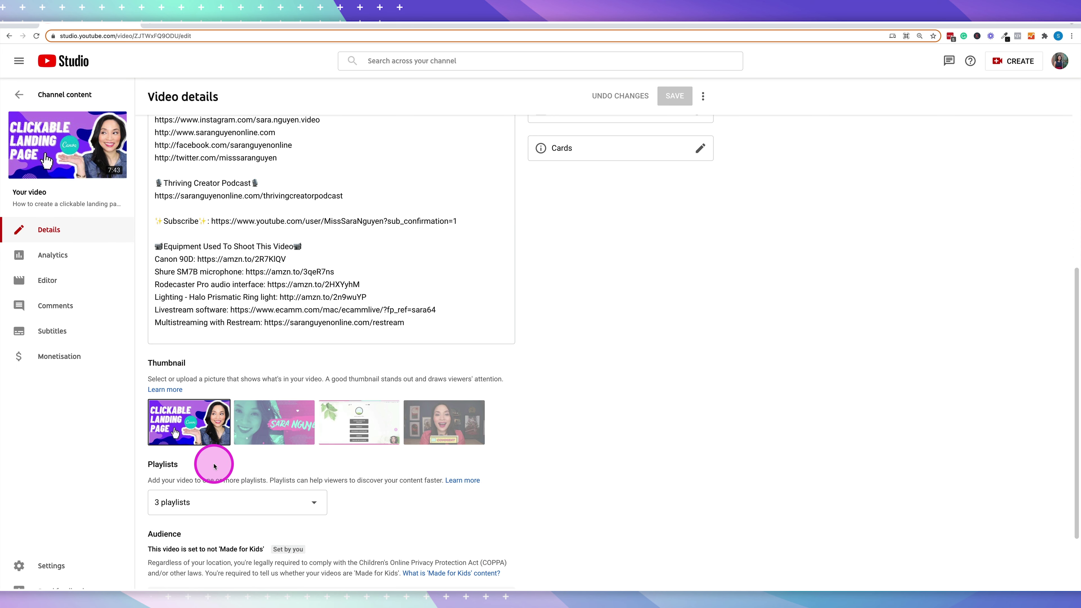
pyautogui.scroll(-2, 571, 525)
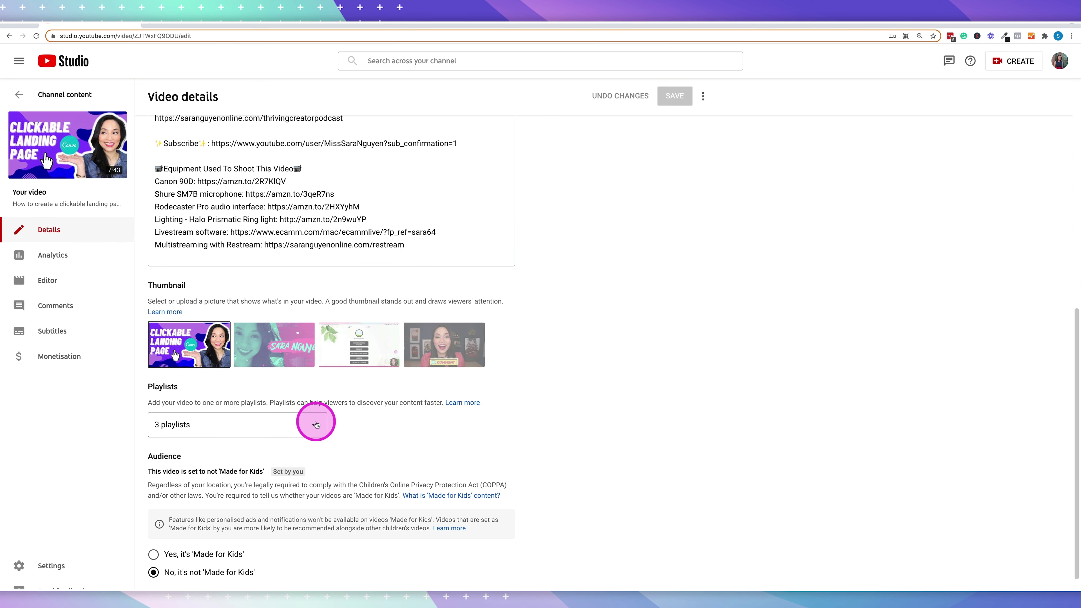
pyautogui.click(314, 425)
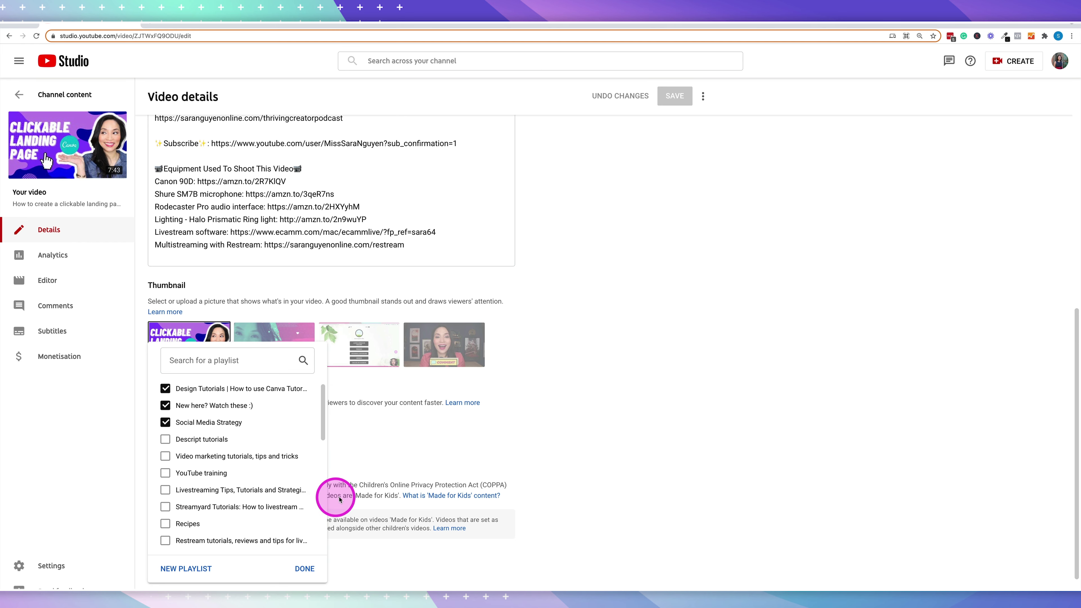
pyautogui.click(788, 453)
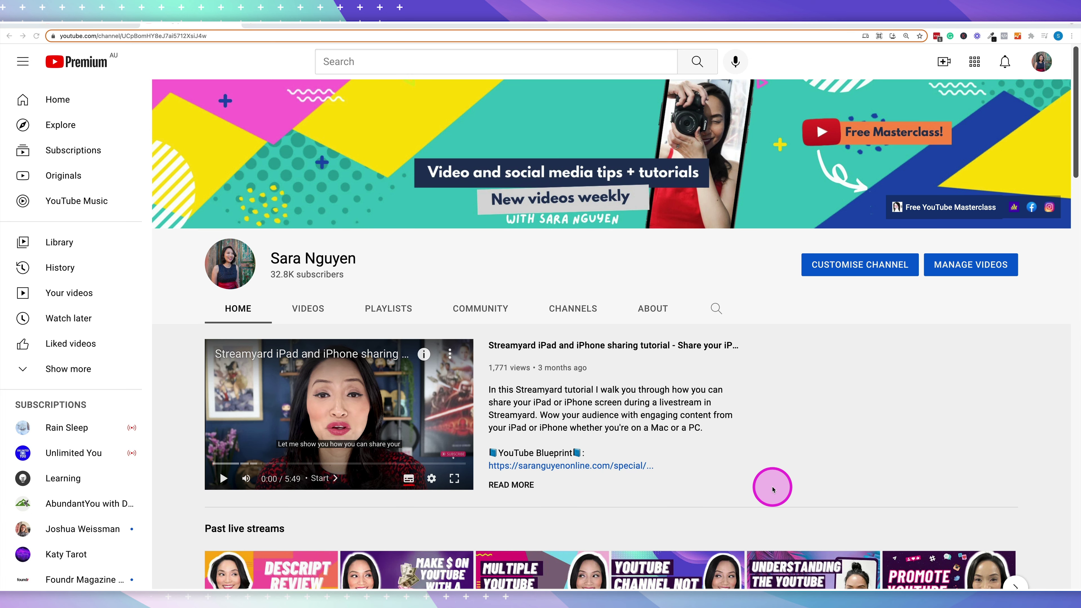
# Look through the playlist sections on the example channel's home page, from past live streams down to the livestreaming playlists
pyautogui.scroll(-2, 772, 488)
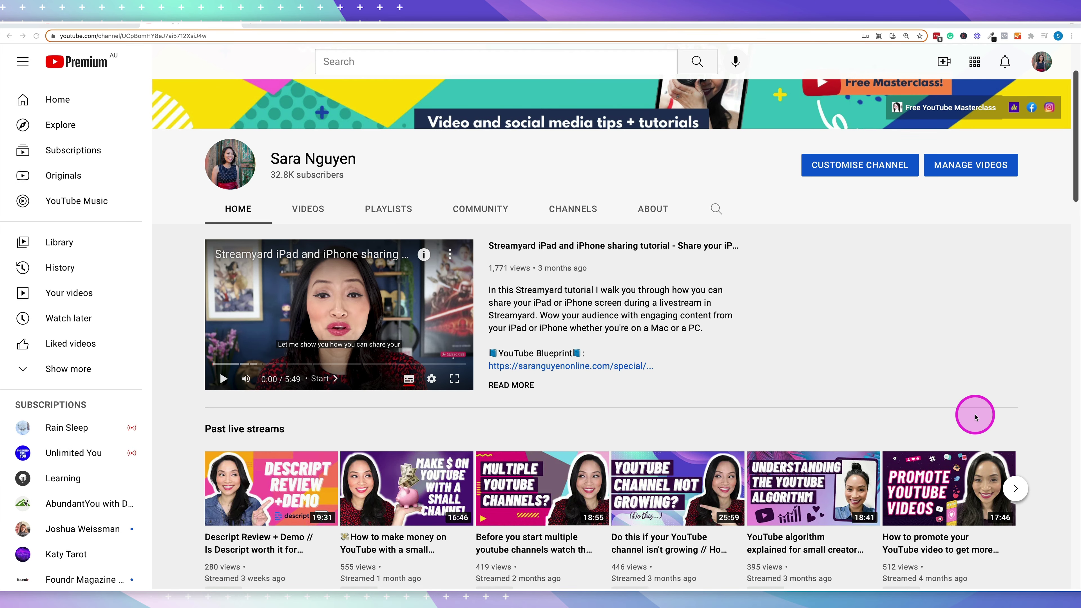
pyautogui.scroll(-5, 976, 417)
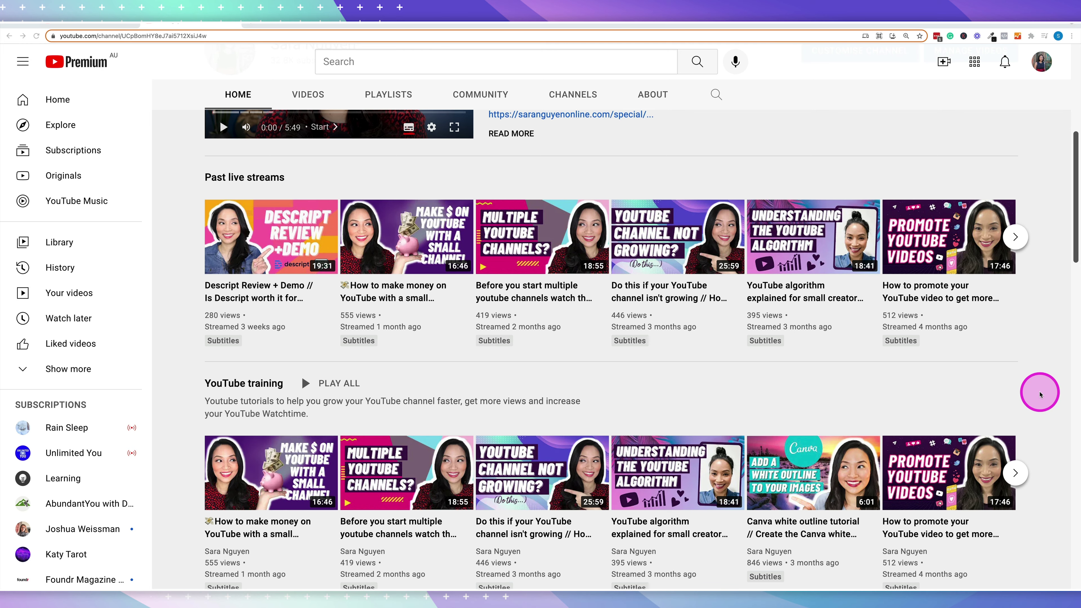
pyautogui.scroll(-1, 1039, 395)
pyautogui.scroll(-10, 1040, 394)
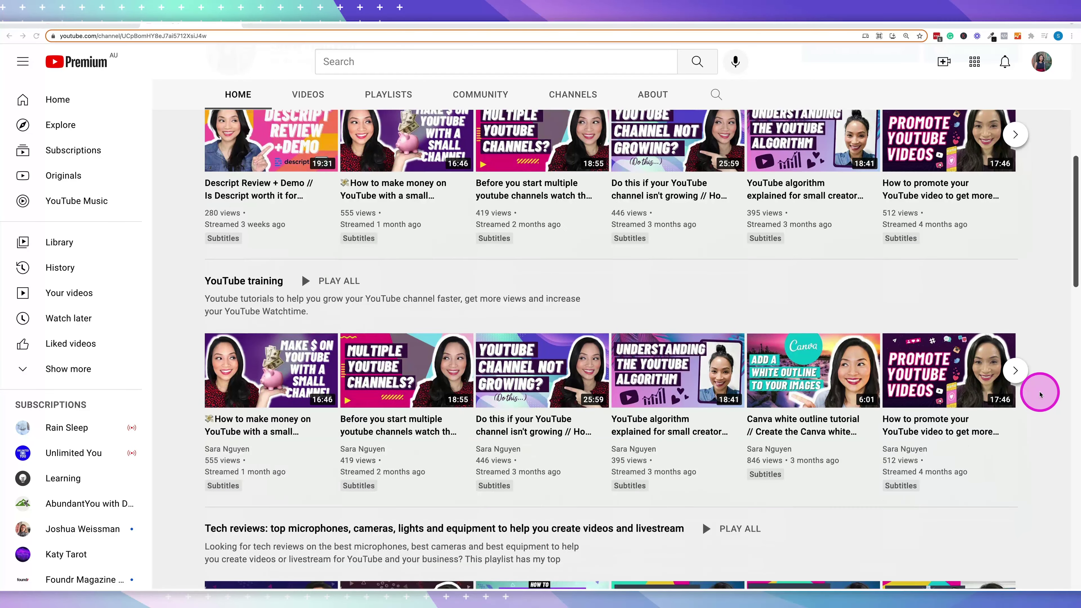
pyautogui.scroll(-10, 1040, 395)
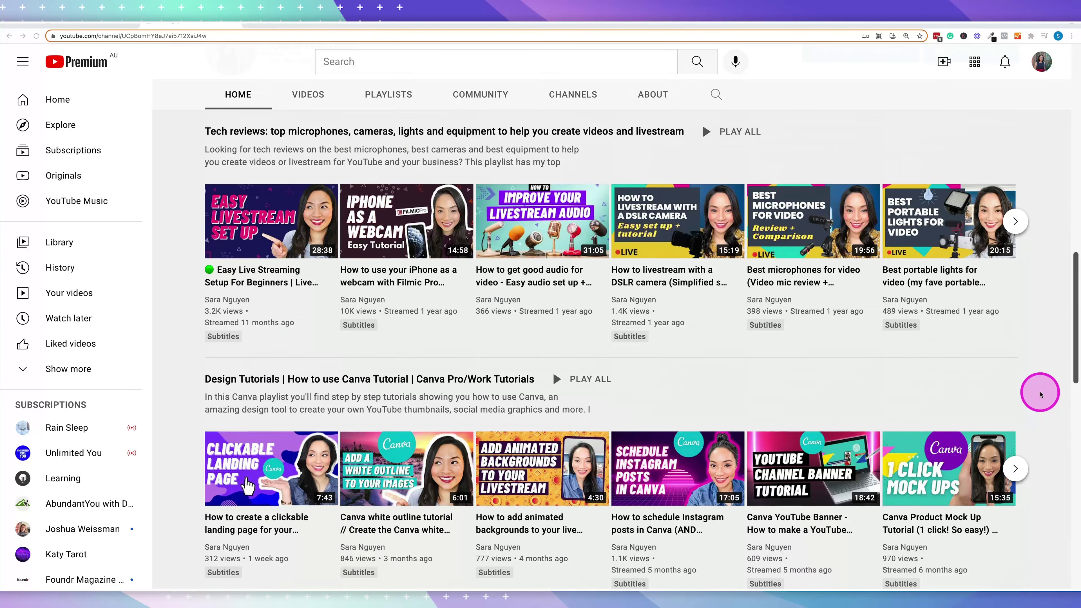
pyautogui.scroll(-14, 1040, 394)
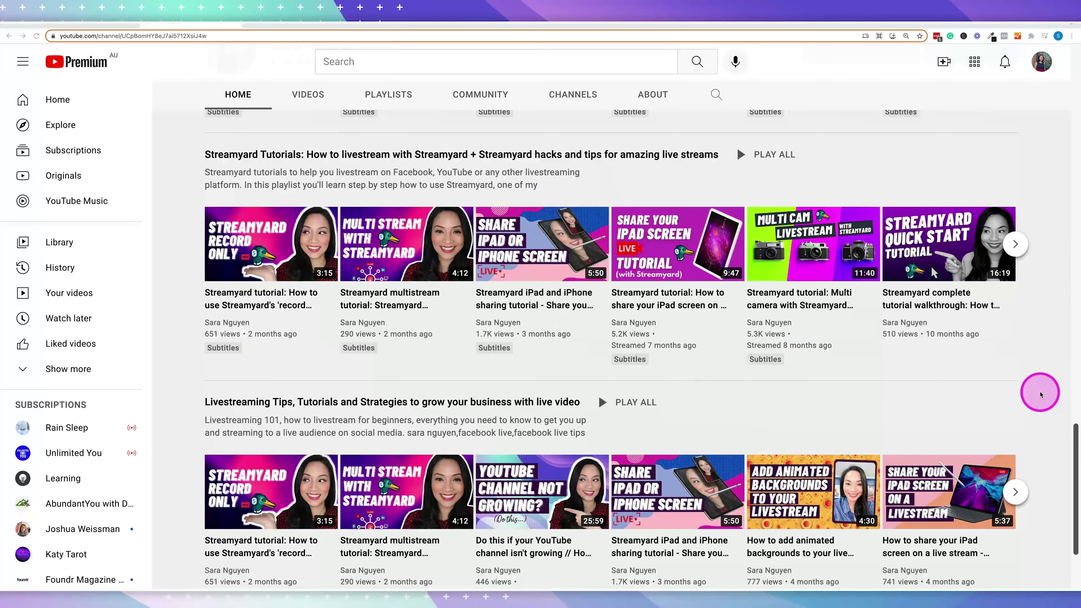
pyautogui.scroll(20, 1038, 391)
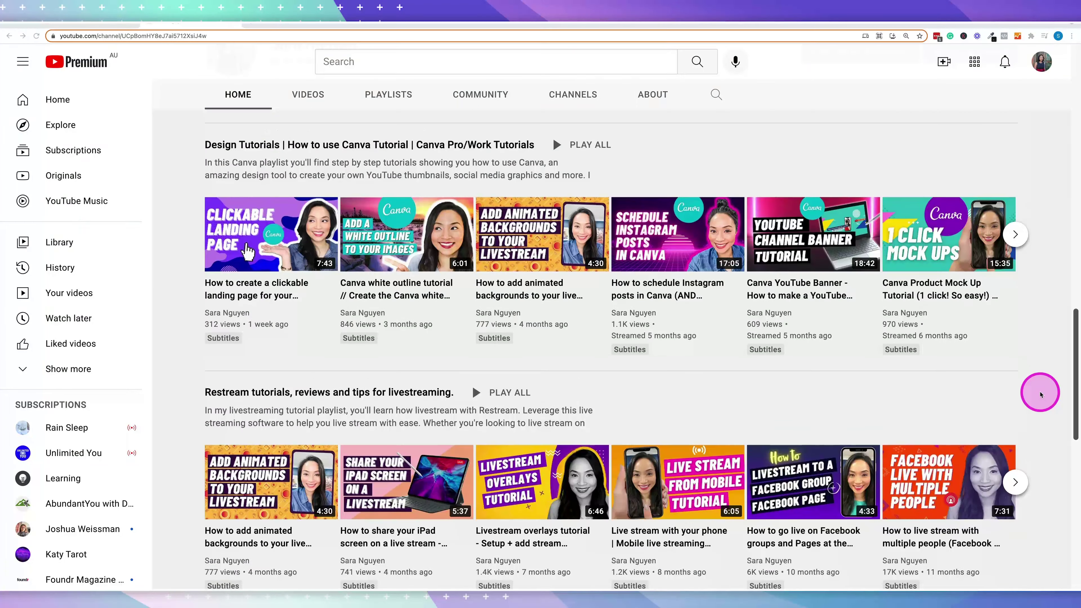
# Return to the channel customisation layout in YouTube Studio and review the available featured section types without adding any
pyautogui.click(89, 29)
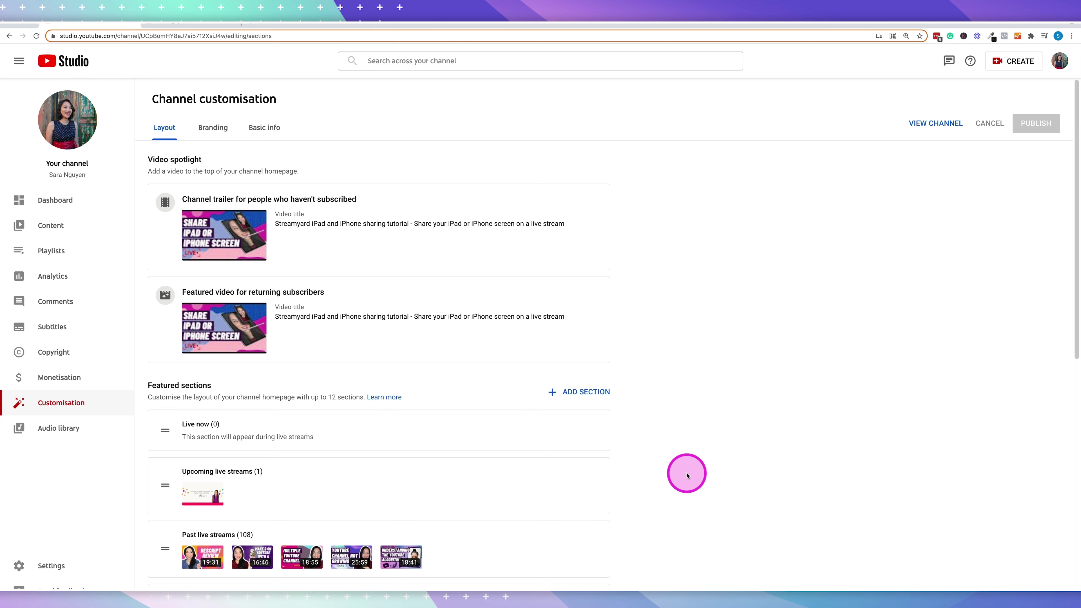
pyautogui.scroll(-5, 687, 476)
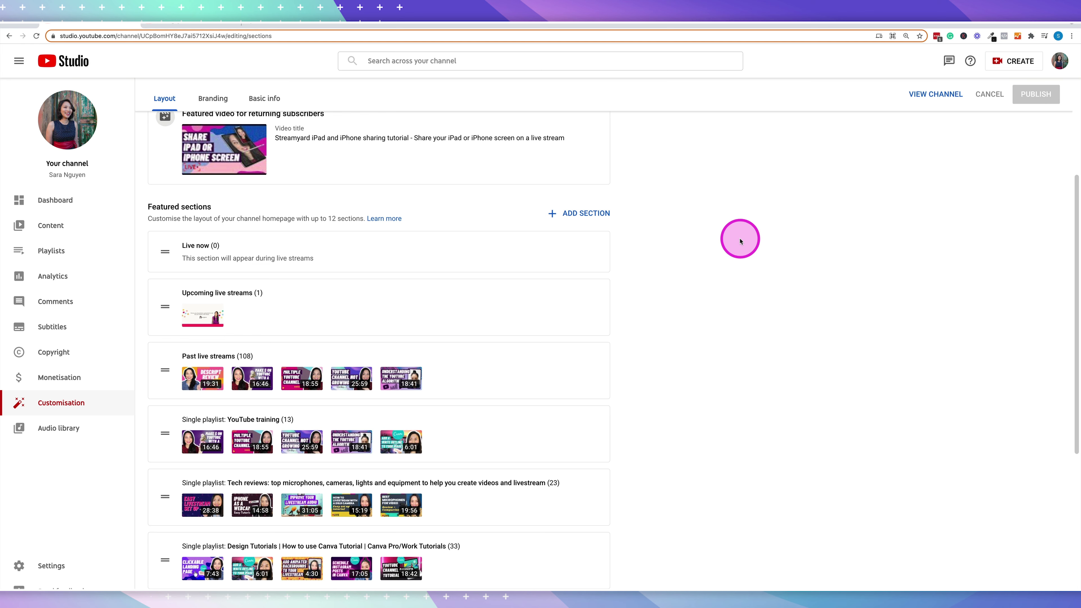
pyautogui.click(570, 213)
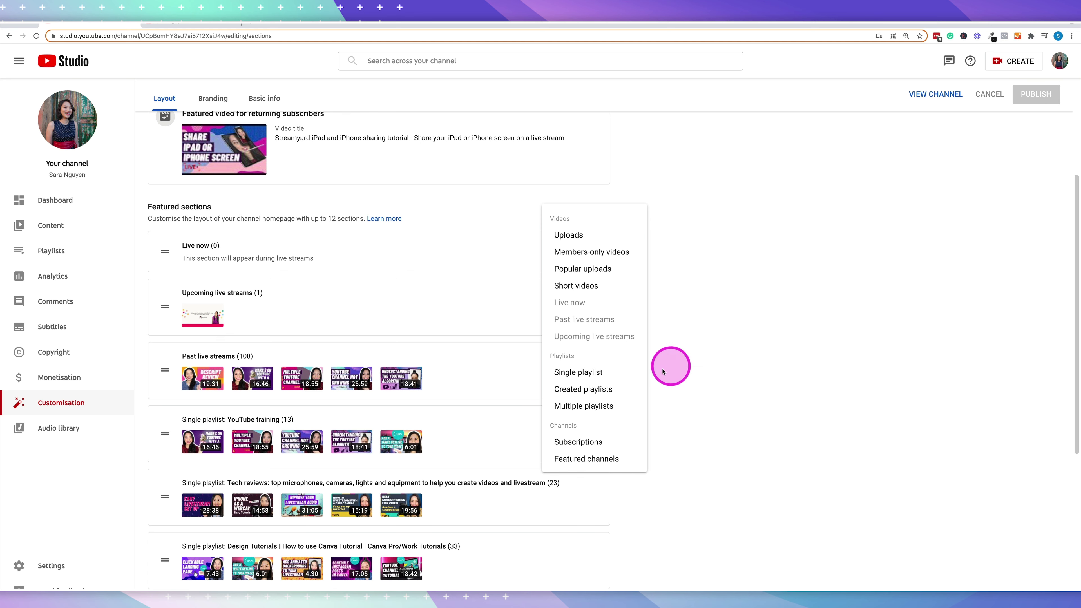
pyautogui.click(804, 344)
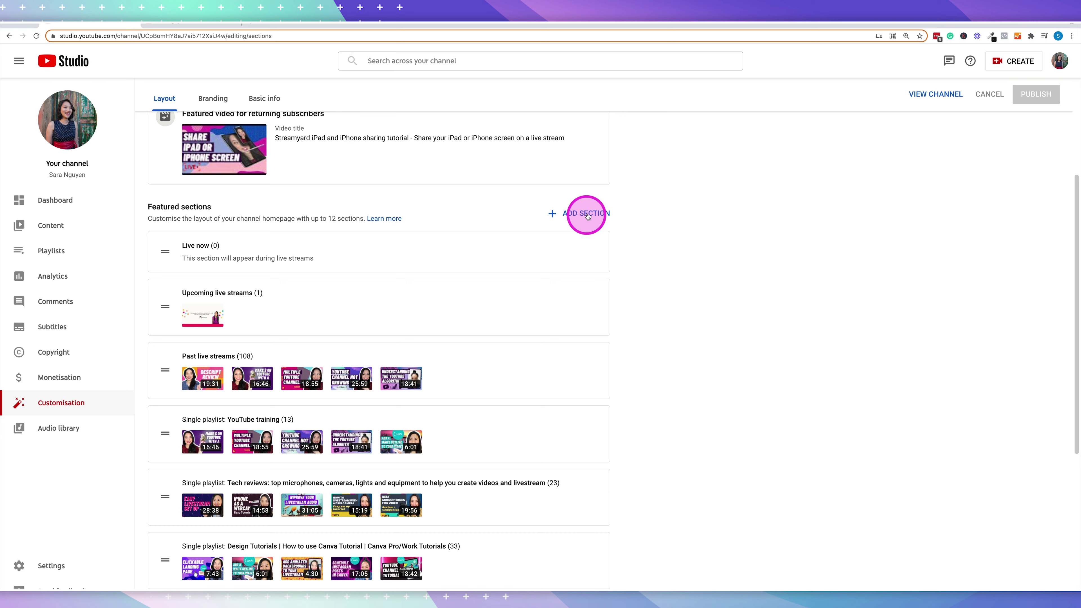
pyautogui.click(598, 214)
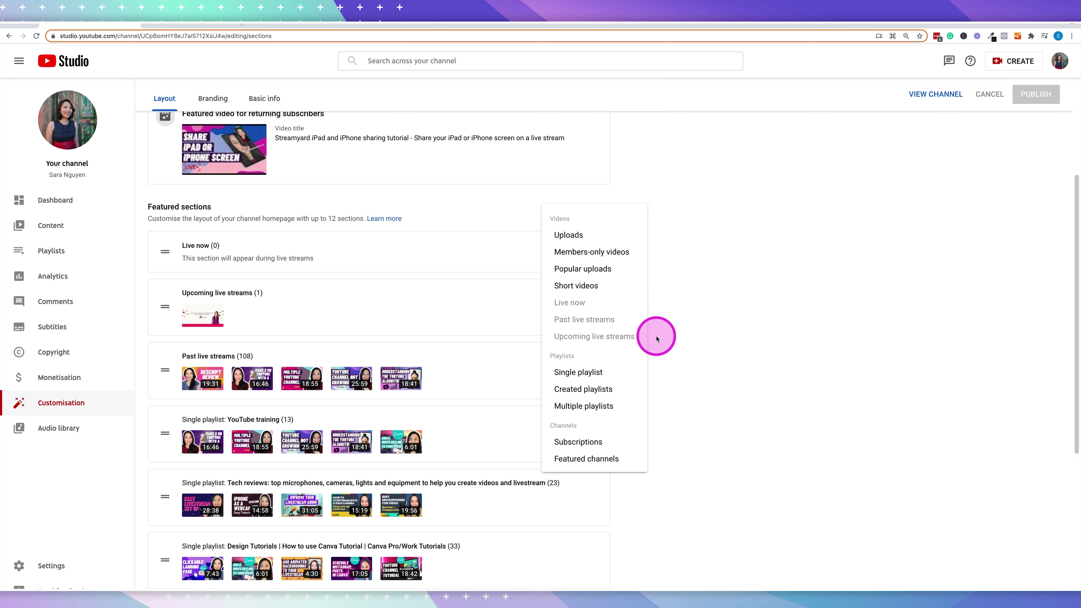
pyautogui.click(773, 382)
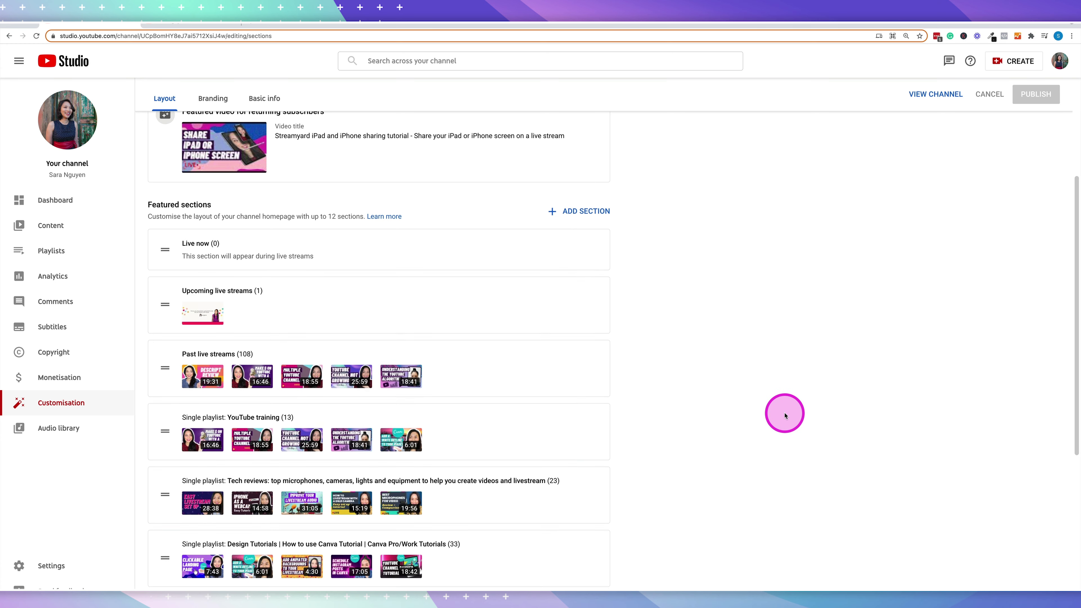
# Move the Tech reviews playlist section above YouTube training and the Design Tutorials section directly below Past live streams
pyautogui.scroll(-4, 782, 413)
pyautogui.moveTo(510, 290)
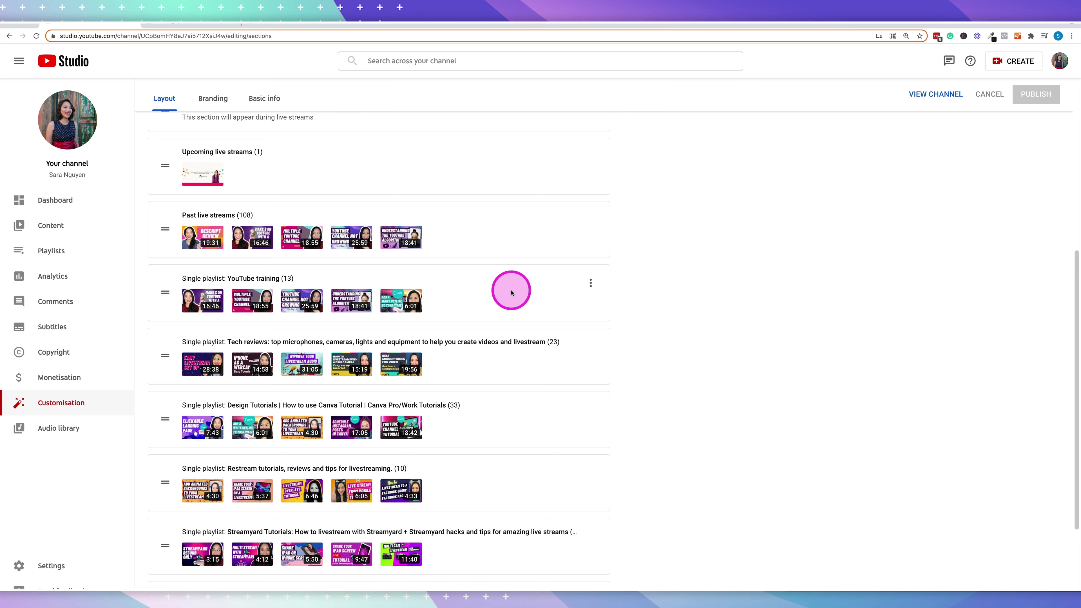
pyautogui.moveTo(410, 345)
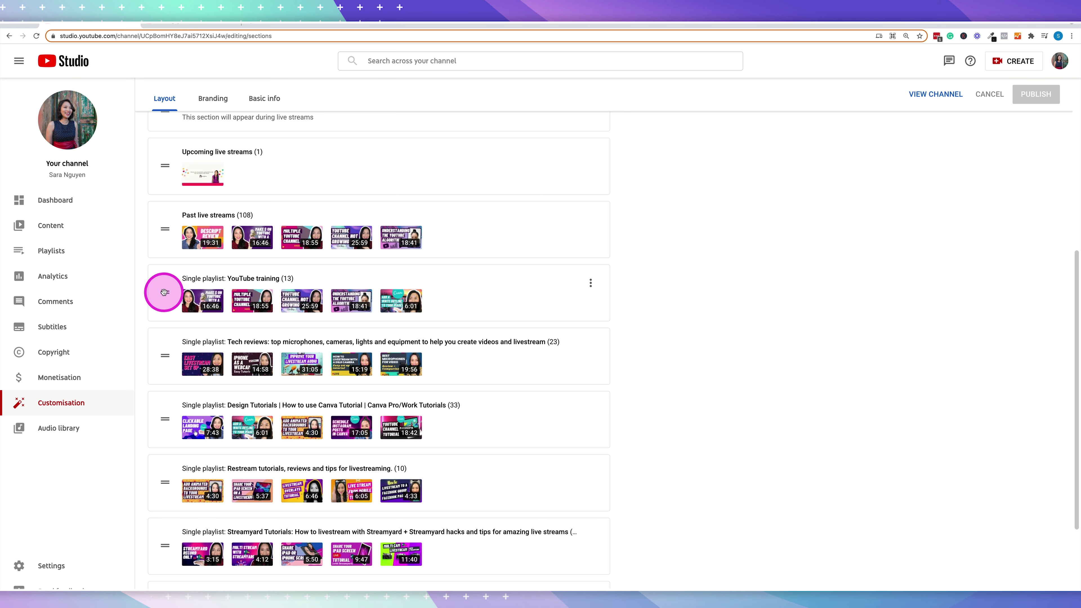
pyautogui.moveTo(164, 355); pyautogui.dragTo(164, 270)
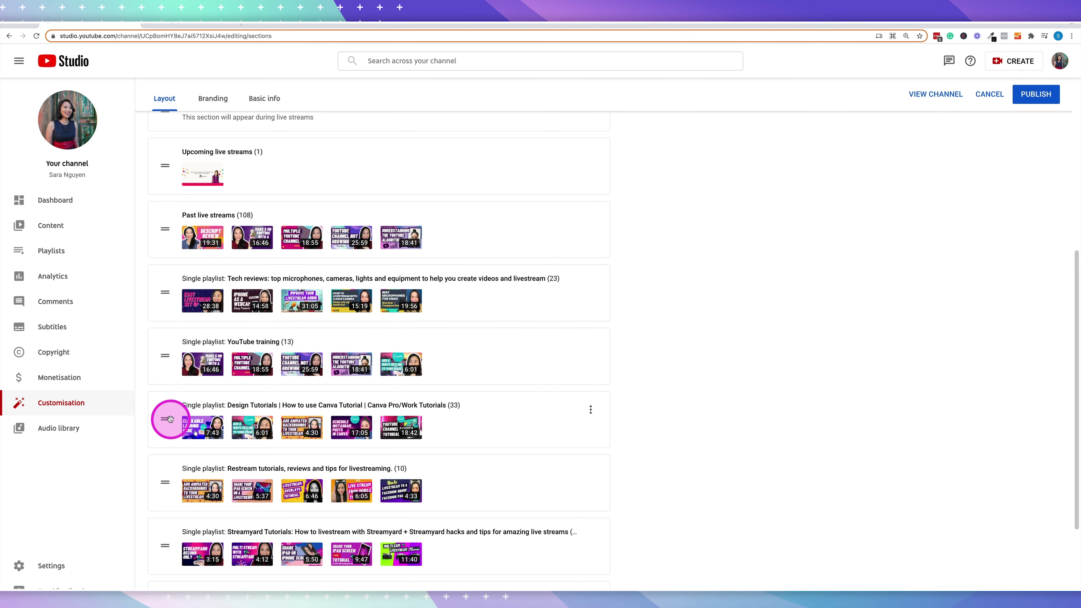
pyautogui.moveTo(166, 416); pyautogui.dragTo(174, 269)
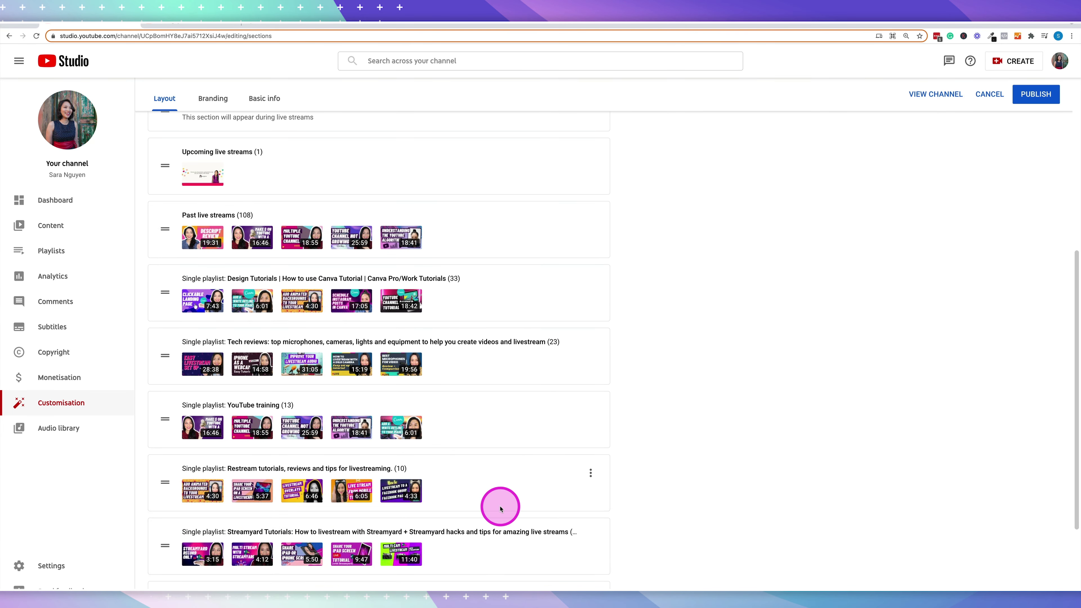
pyautogui.scroll(4, 501, 509)
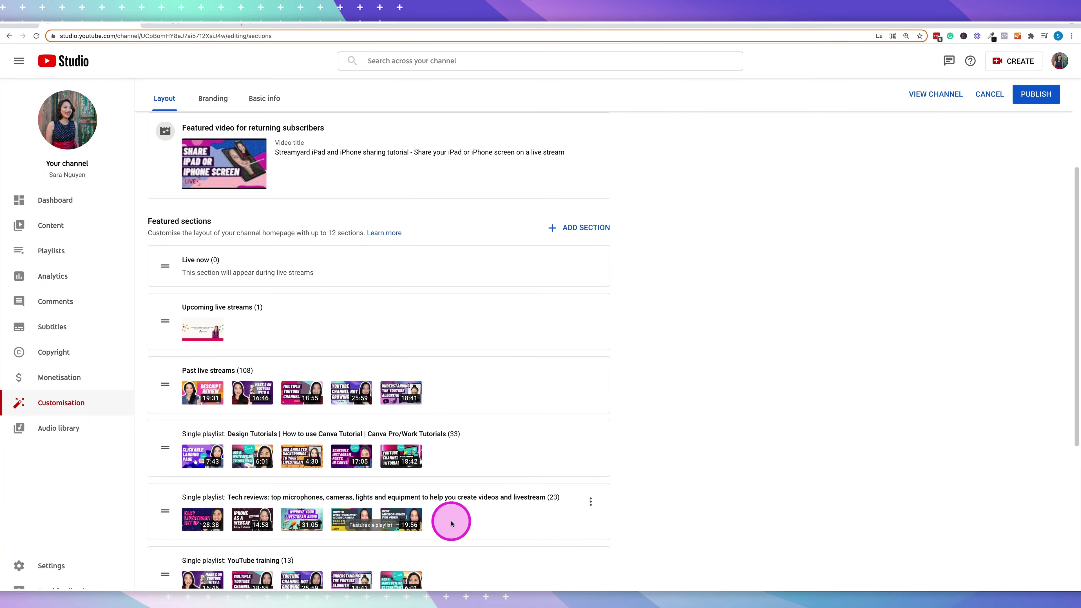
pyautogui.click(603, 230)
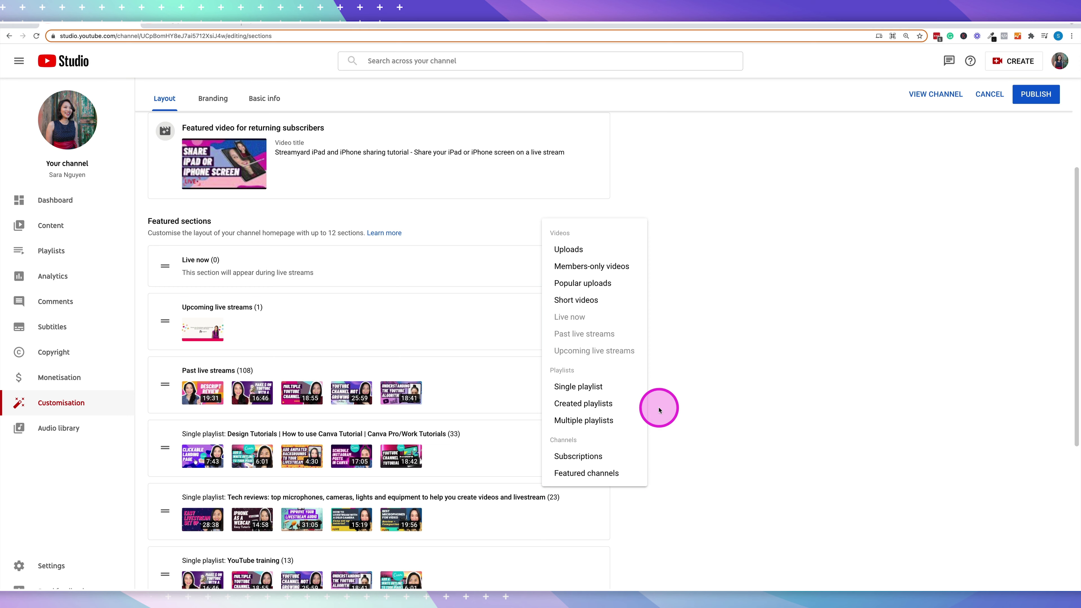
pyautogui.click(1044, 98)
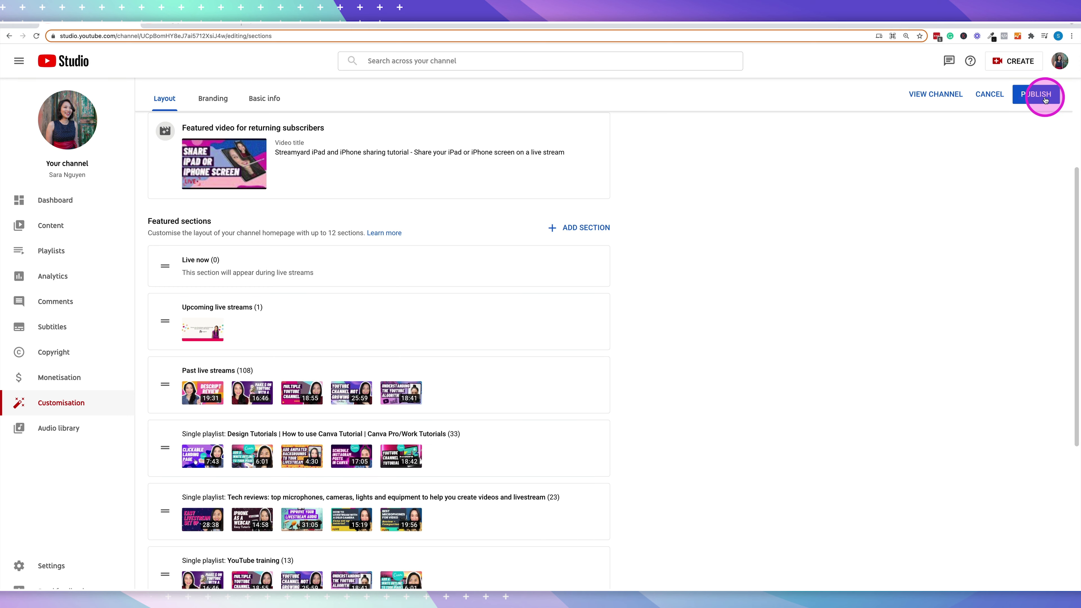
# Remove the Livestreaming Tips, Tutorials and Strategies playlist section from the featured sections
pyautogui.scroll(-5, 770, 543)
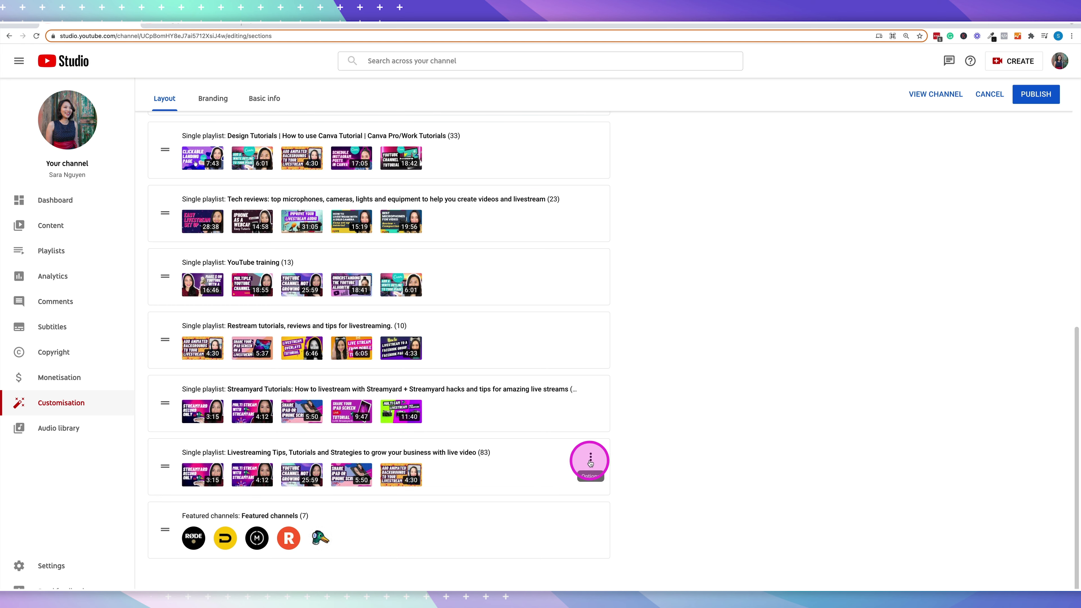
pyautogui.click(590, 460)
pyautogui.click(517, 459)
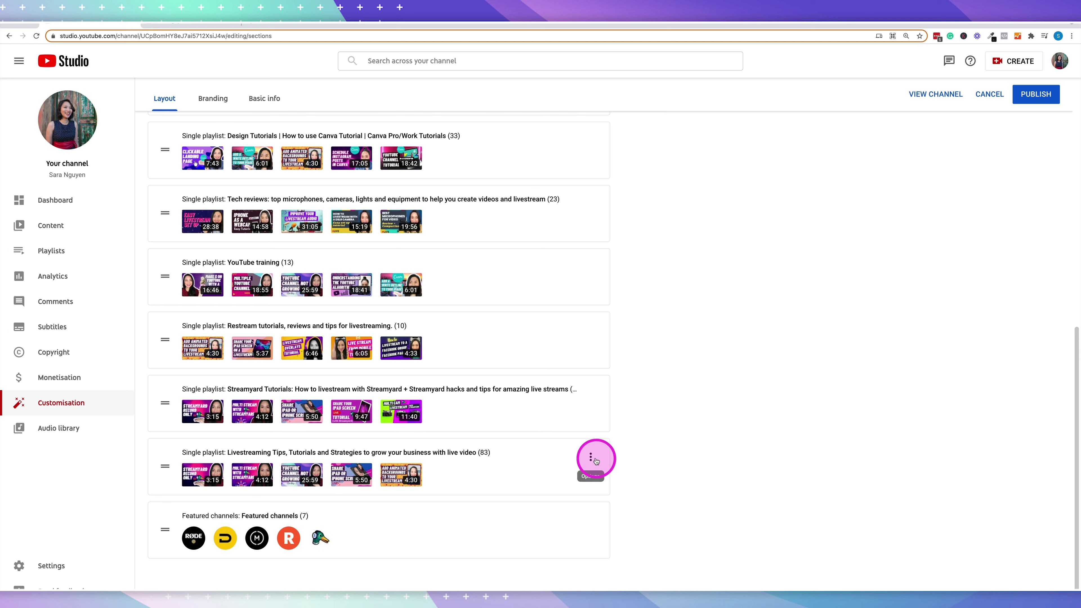
pyautogui.click(591, 460)
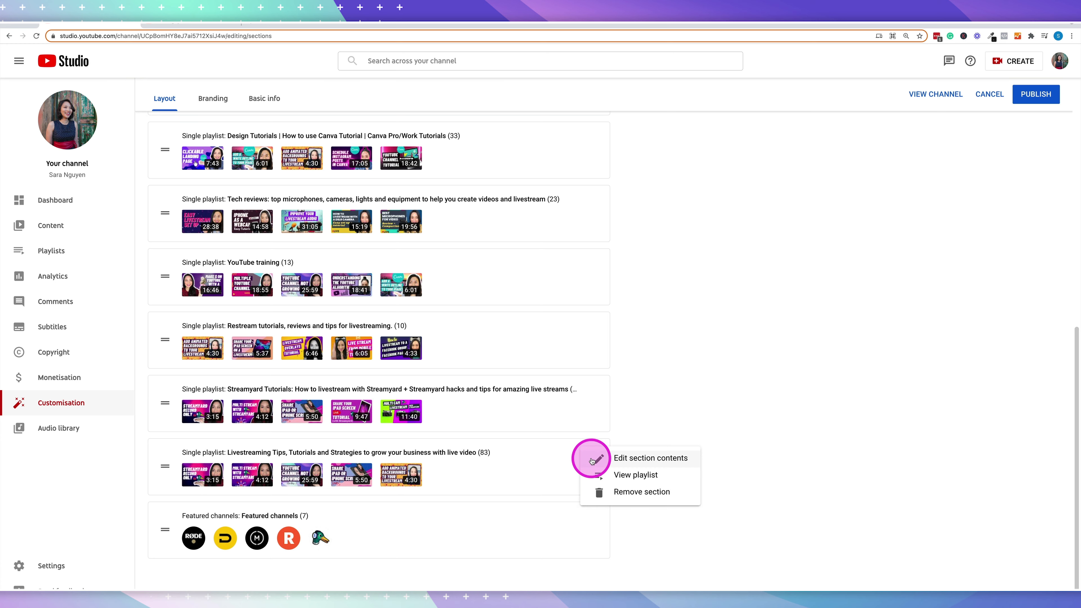
pyautogui.click(687, 496)
# Add a single playlist section featuring the Content strategy playlist to the channel homepage
pyautogui.scroll(10, 766, 502)
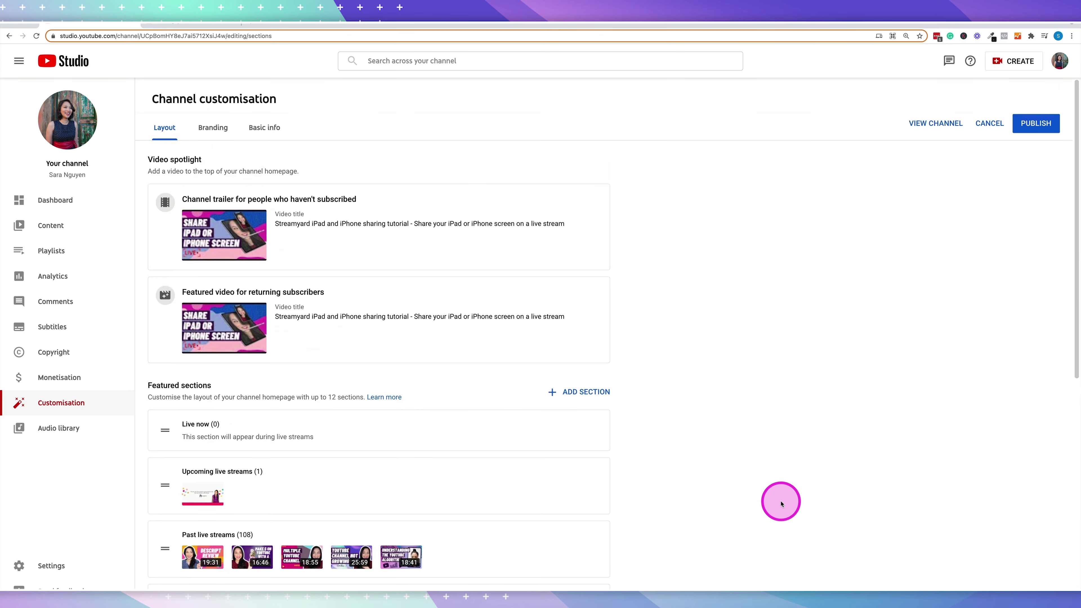
pyautogui.scroll(-2, 781, 504)
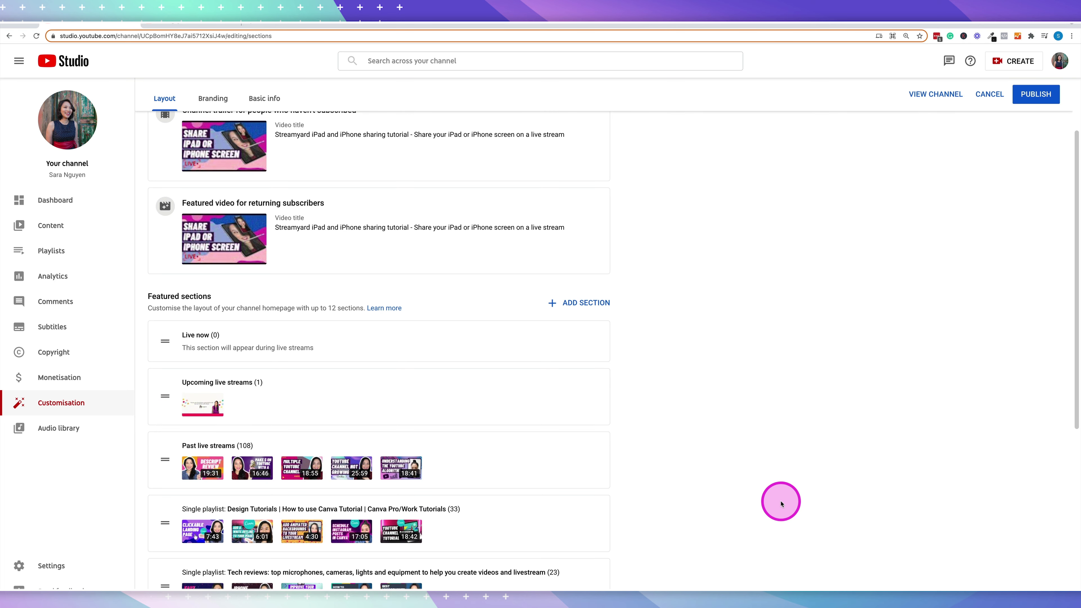
pyautogui.scroll(-3, 783, 509)
pyautogui.click(575, 243)
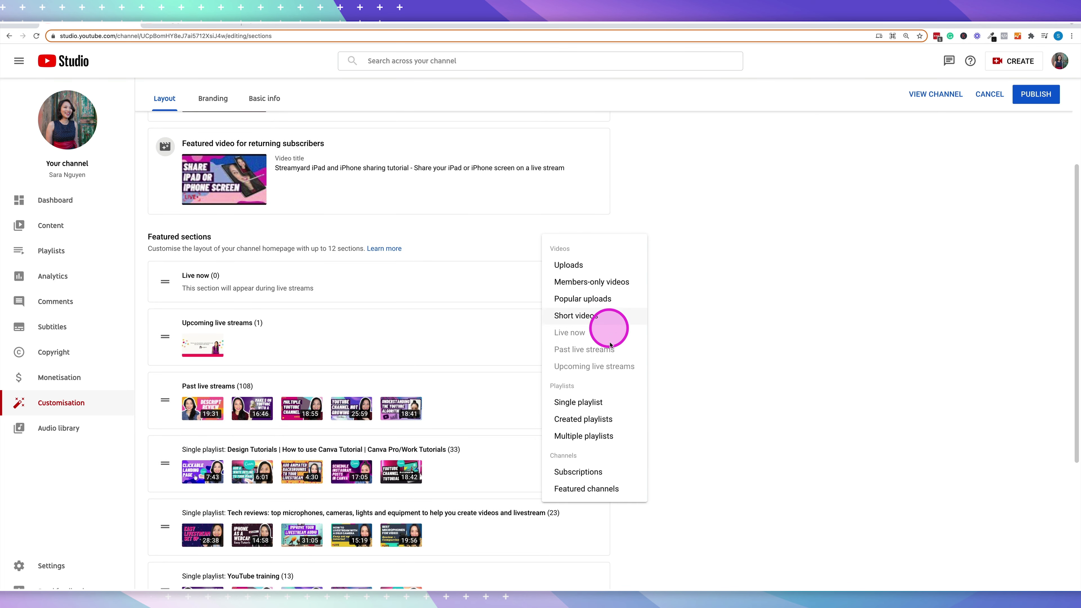
pyautogui.click(621, 404)
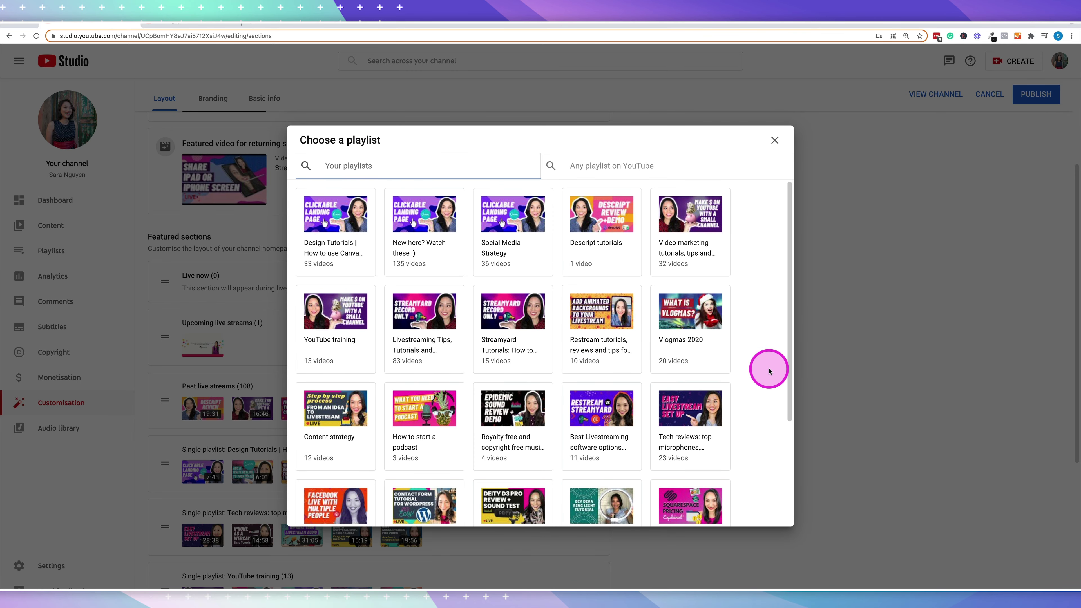
pyautogui.scroll(-5, 769, 370)
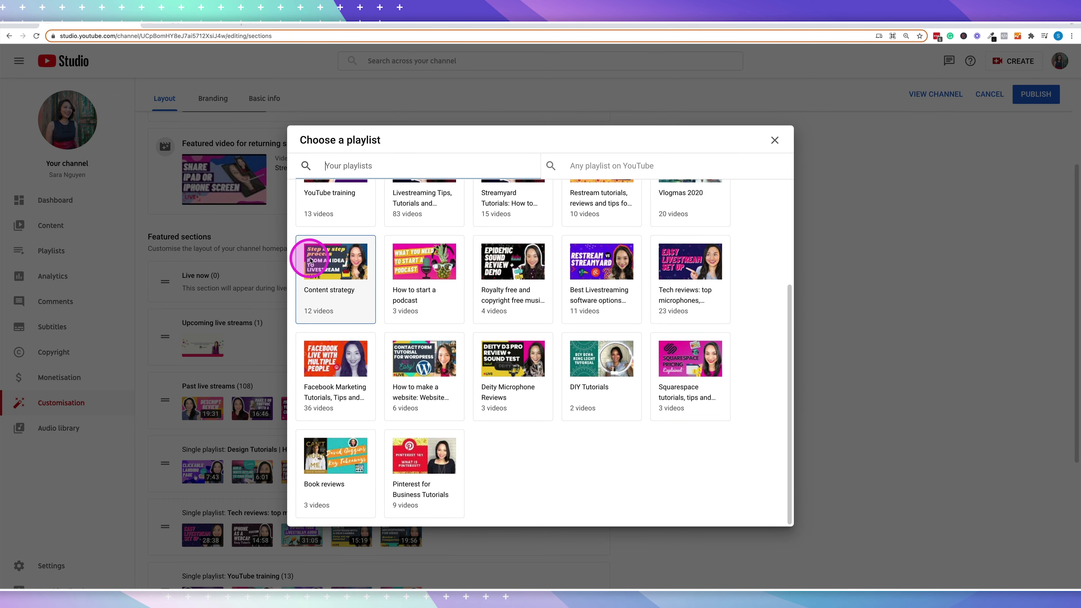
pyautogui.click(326, 260)
# Move the Content strategy section above Featured channels and publish the layout changes
pyautogui.scroll(-7, 804, 456)
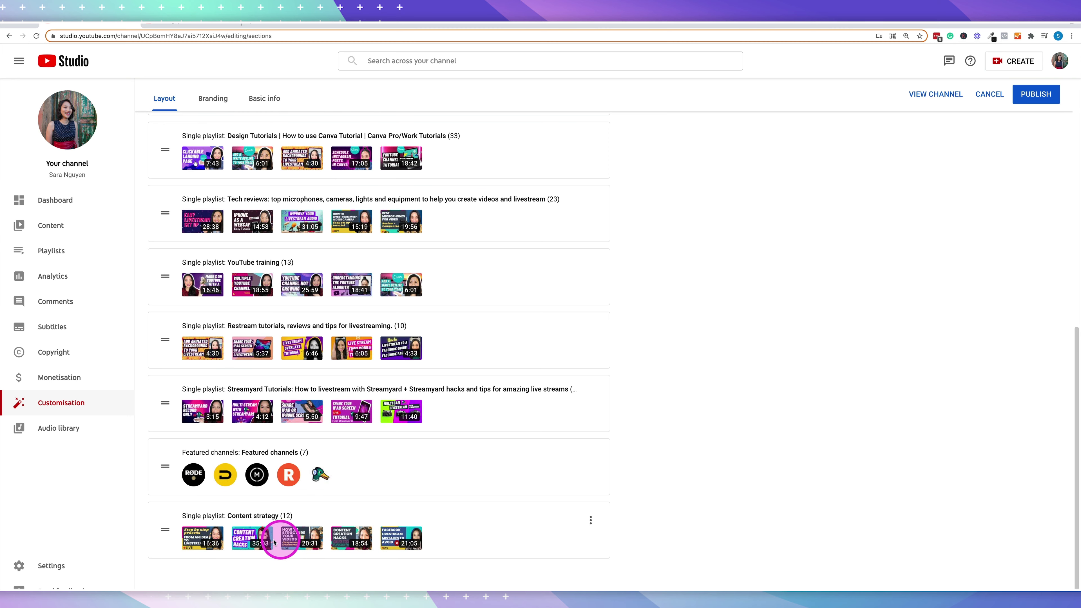
pyautogui.moveTo(163, 531); pyautogui.dragTo(164, 440)
pyautogui.scroll(10, 723, 426)
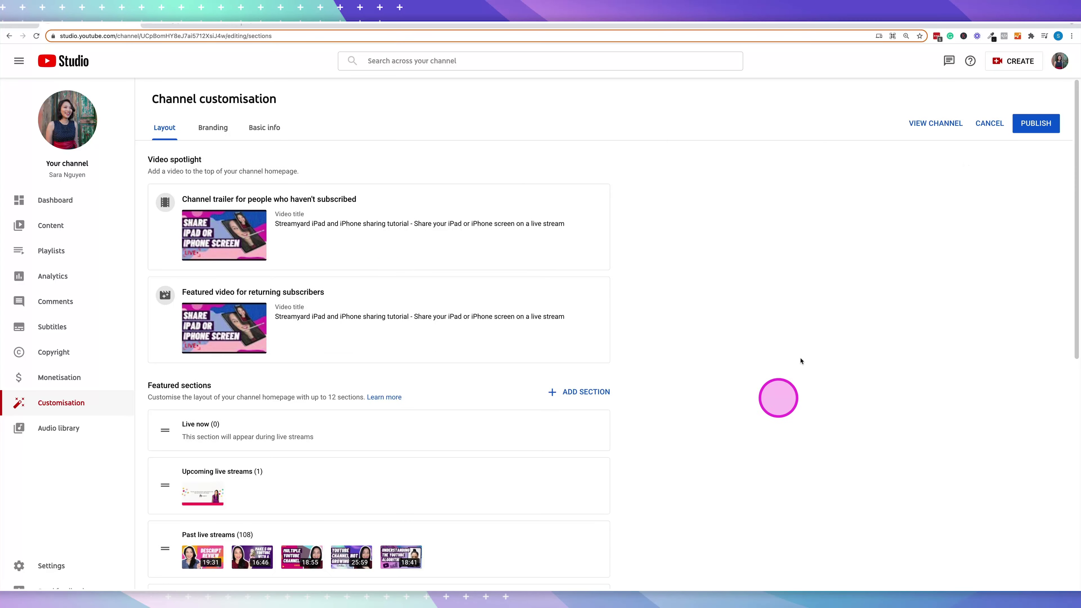
pyautogui.click(1036, 123)
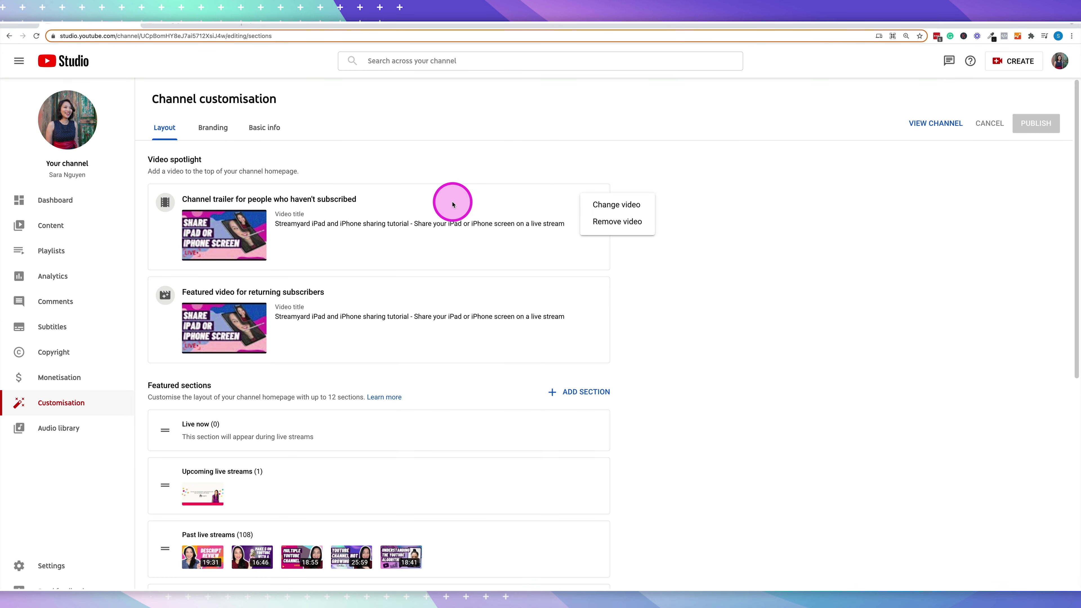
# Remove the current channel trailer for people who haven't subscribed and add the video on creating a clickable landing page with Canva instead
pyautogui.click(782, 420)
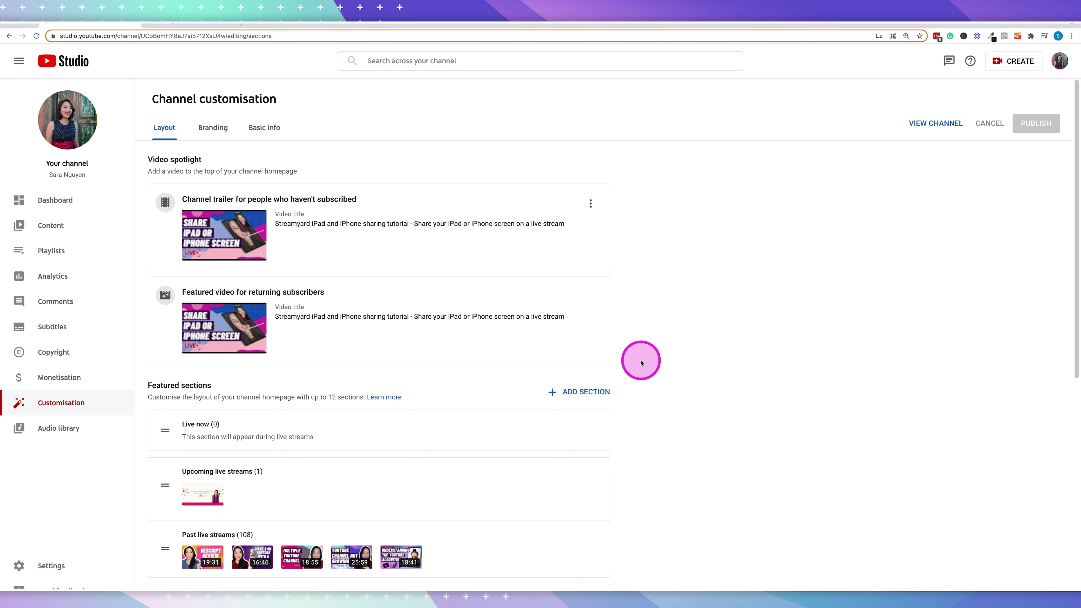
pyautogui.click(181, 24)
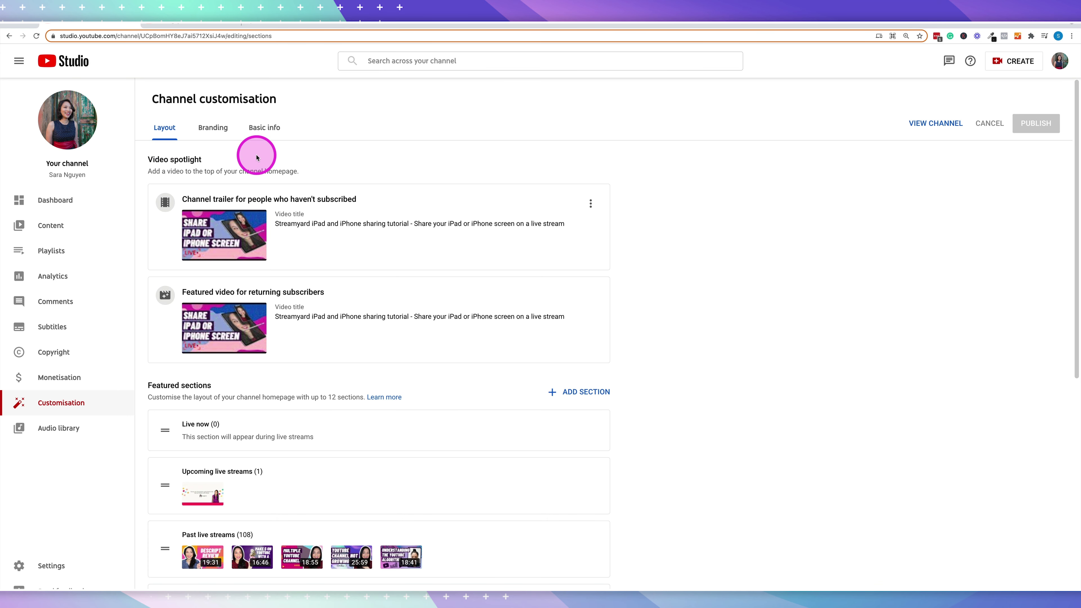
pyautogui.click(590, 203)
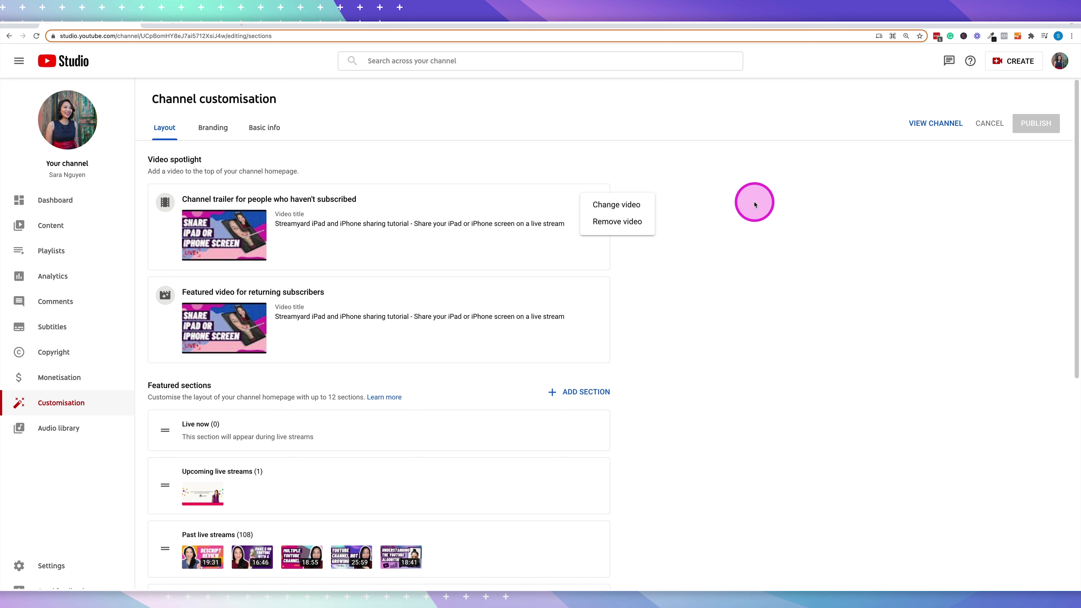
pyautogui.click(630, 220)
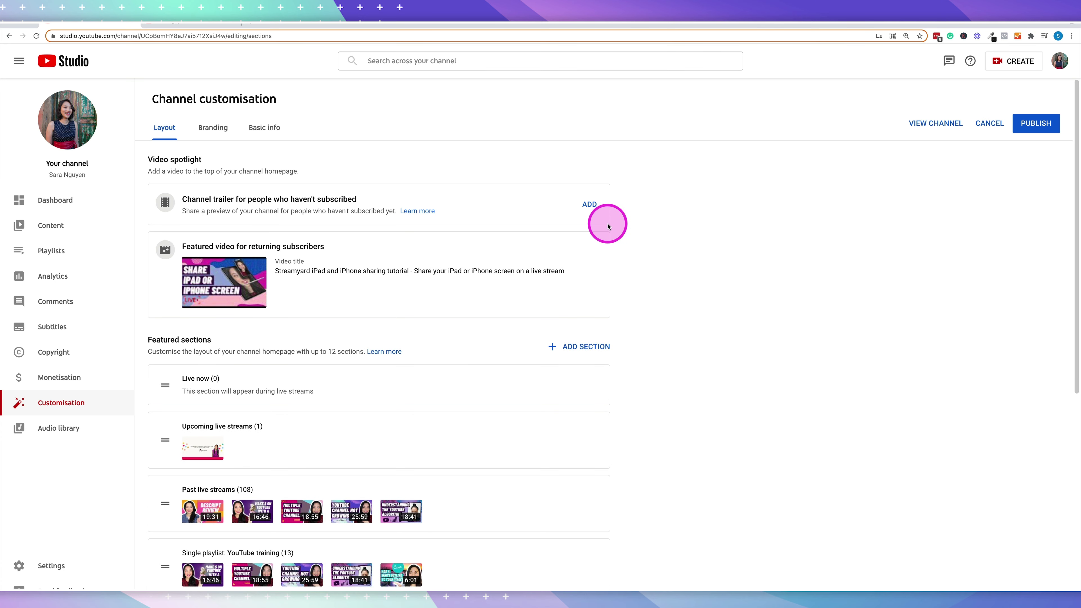
pyautogui.click(589, 205)
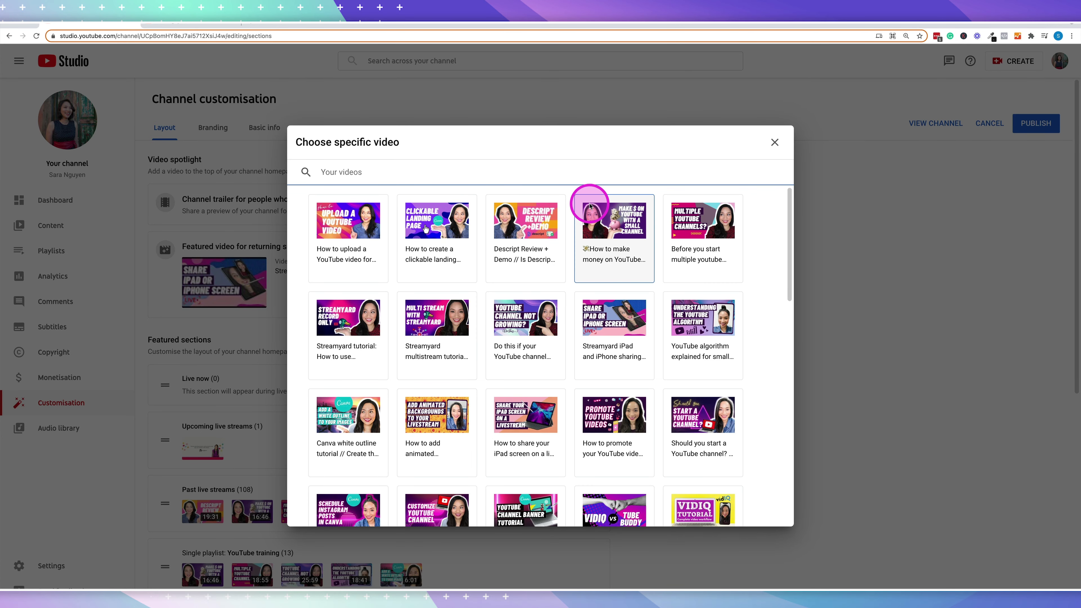
pyautogui.click(446, 238)
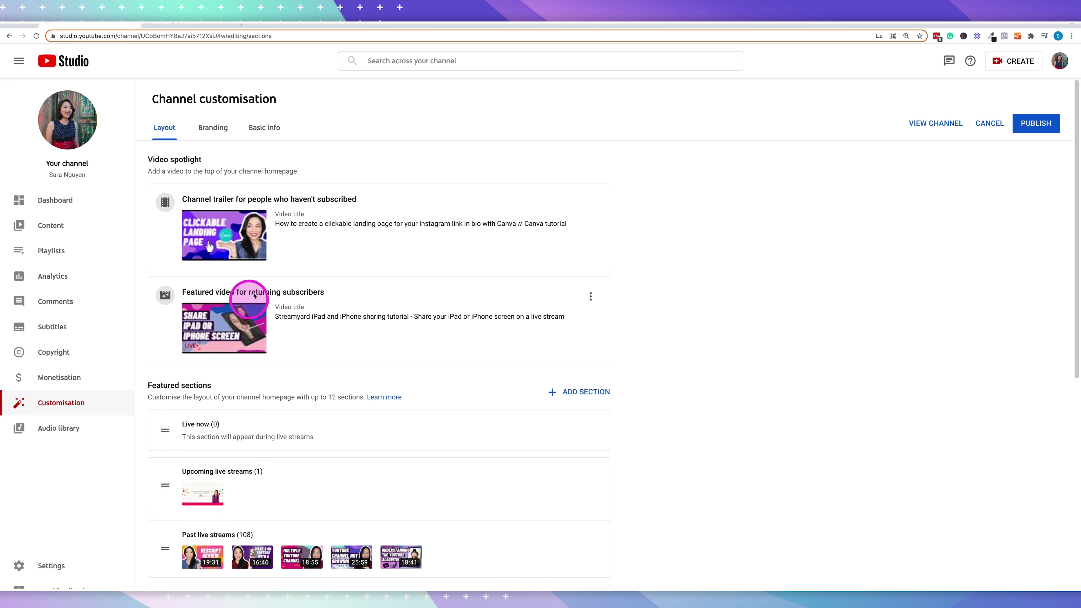
# Change the featured video for returning subscribers to "My Live Stream Equipment setup"
pyautogui.click(591, 298)
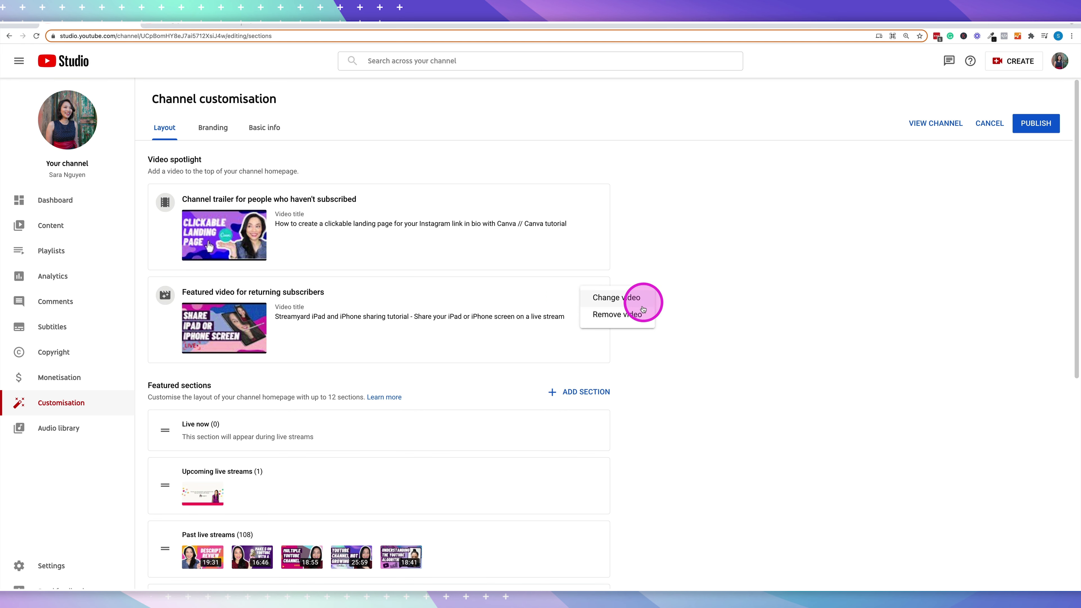
pyautogui.click(639, 298)
pyautogui.scroll(-10, 676, 438)
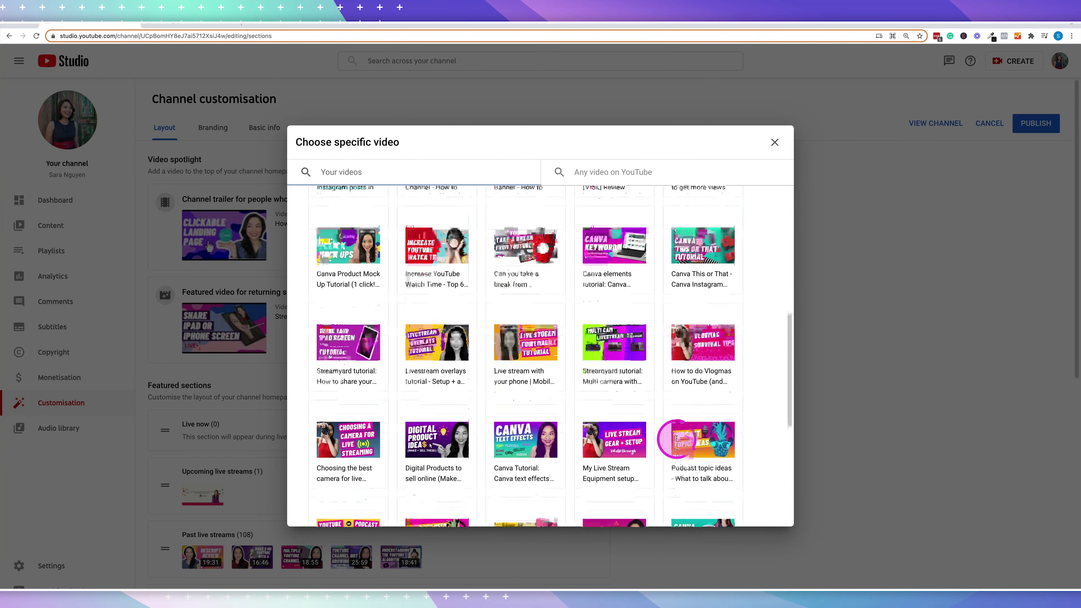
pyautogui.click(625, 337)
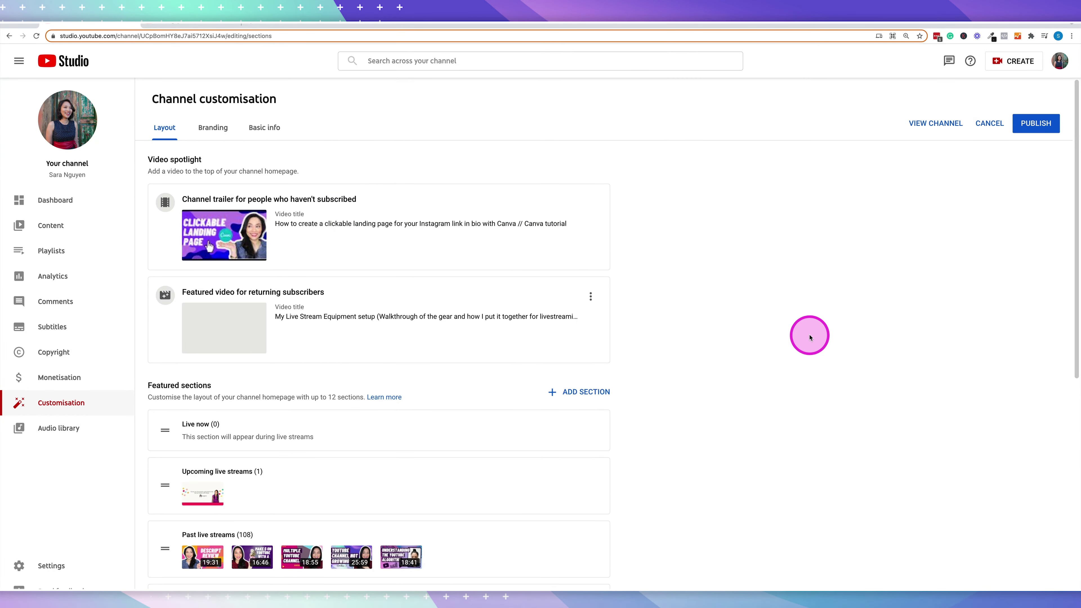